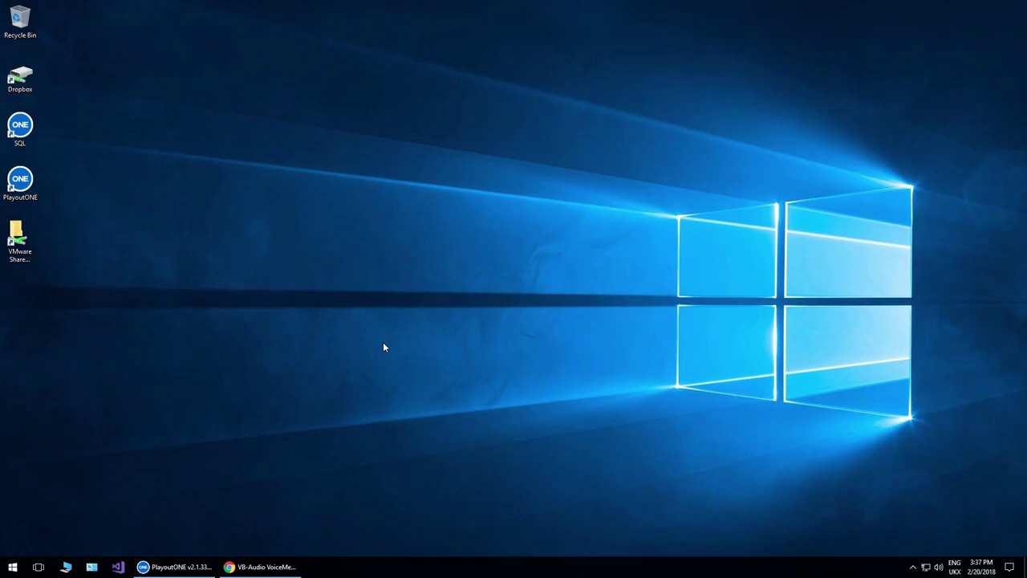
- Show the VB-Audio Banana page and review its 2.0.4.0 ZIP and EXE download options
click(290, 565)
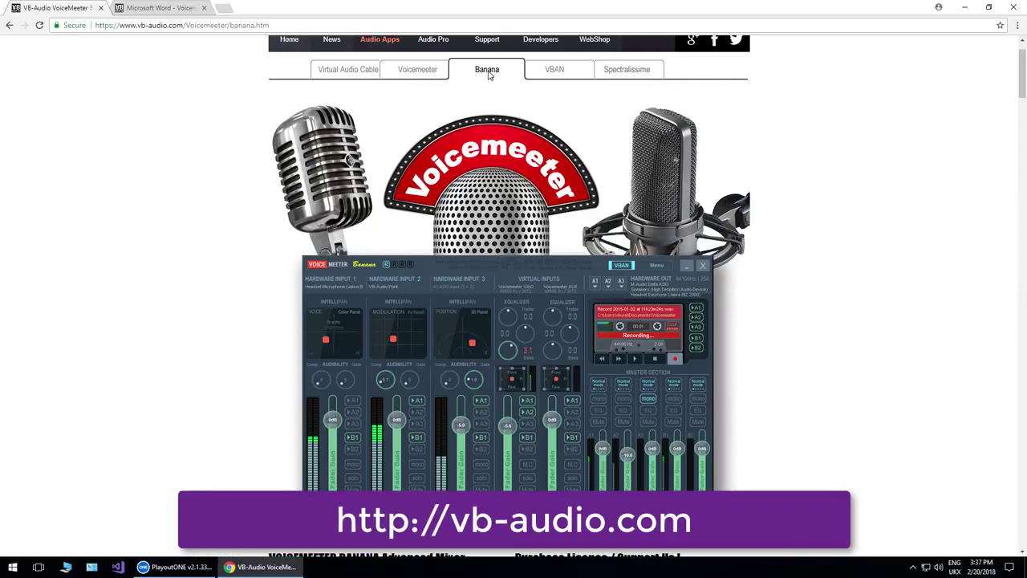
scroll(753, 241, down, 1)
scroll(753, 241, down, 1)
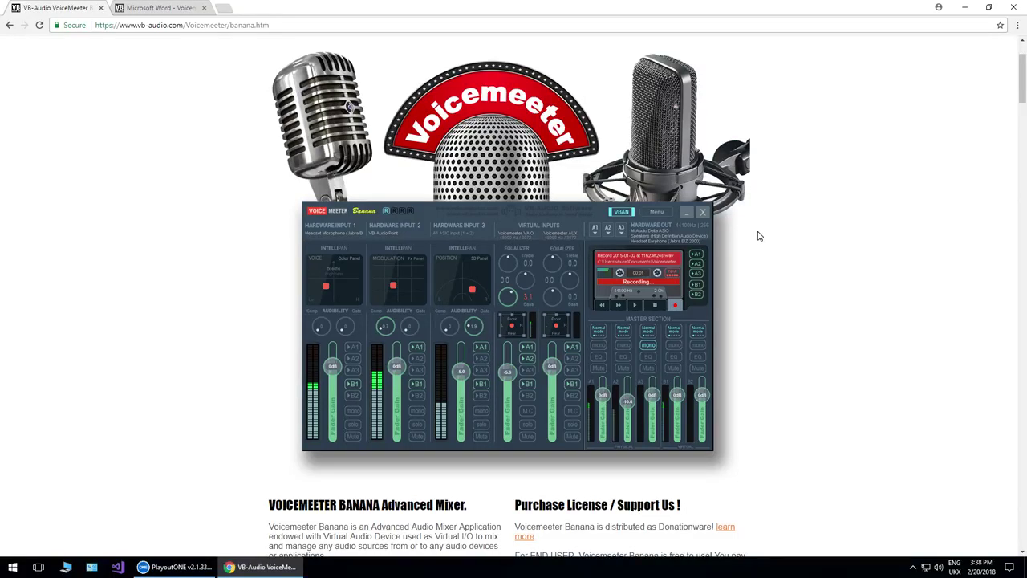
scroll(761, 234, down, 3)
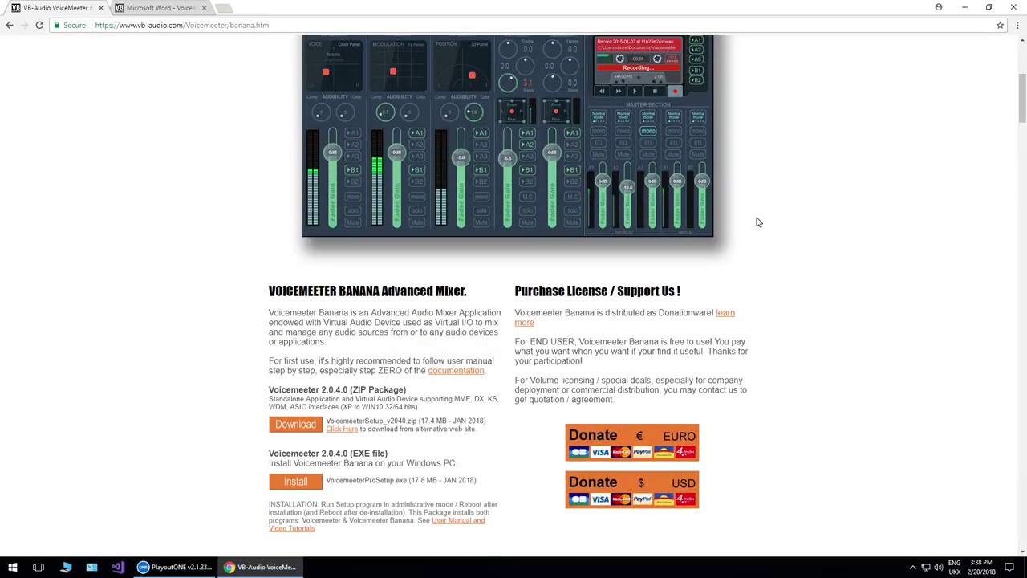
scroll(759, 222, up, 1)
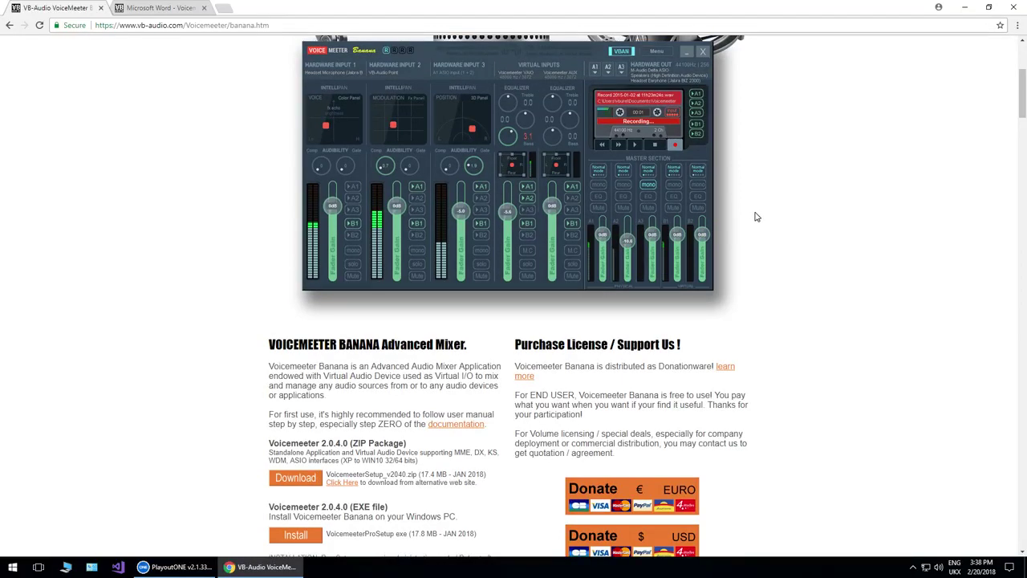
scroll(754, 217, down, 2)
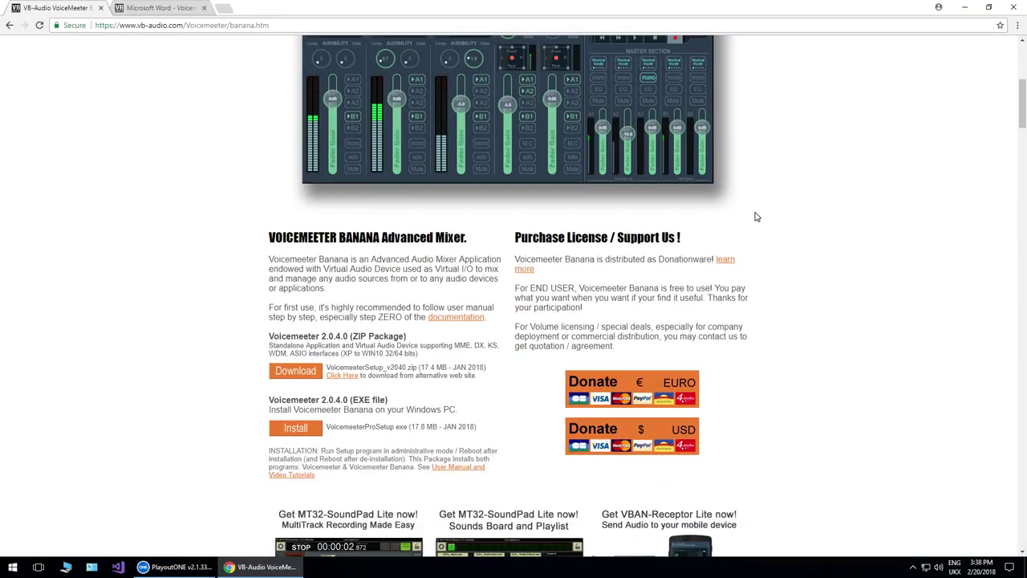
scroll(754, 215, up, 3)
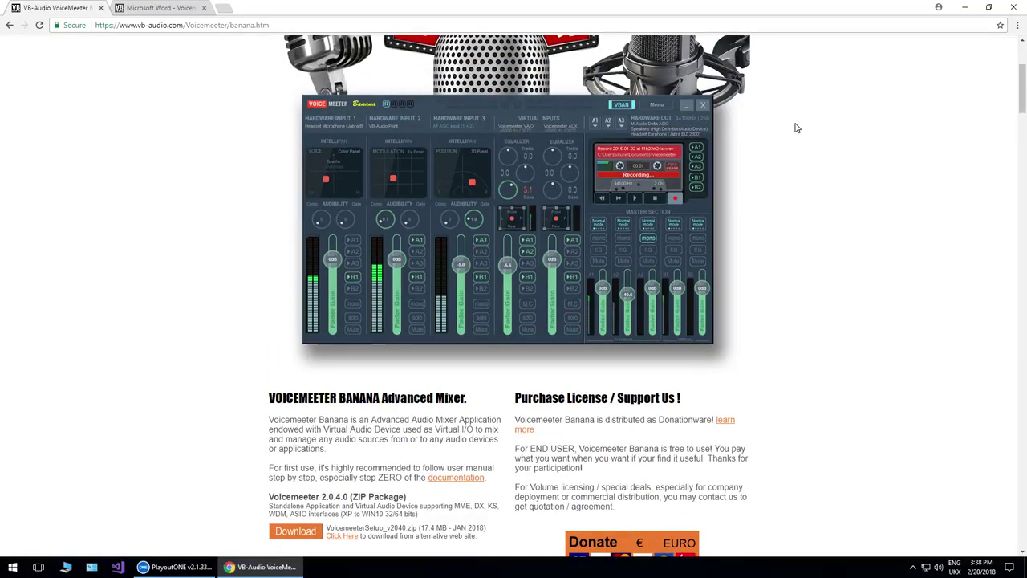
scroll(797, 128, up, 3)
- Open the Windows Sound playback devices list from the tray speaker, centred on screen
scroll(796, 128, up, 1)
click(965, 7)
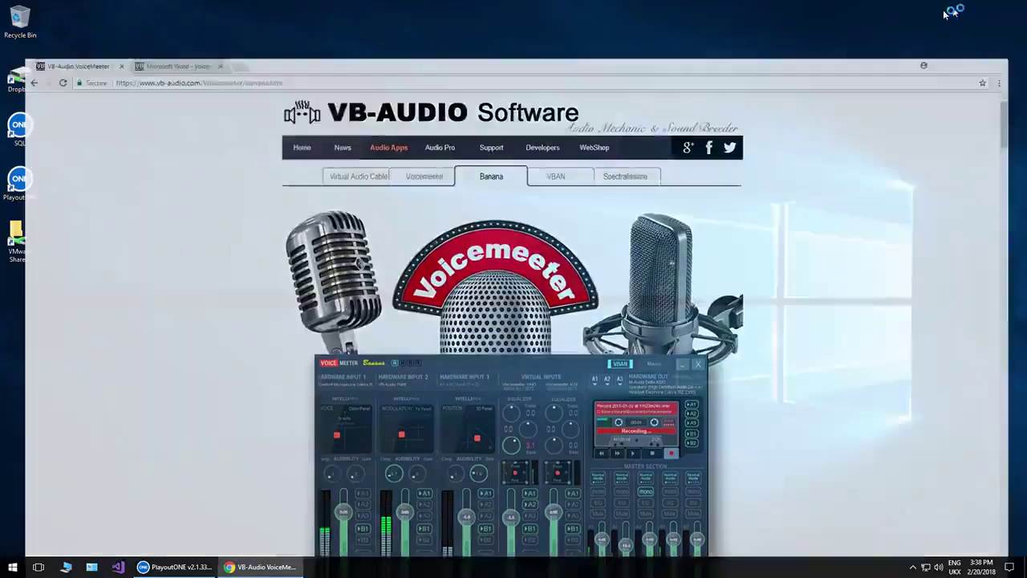
right_click(938, 567)
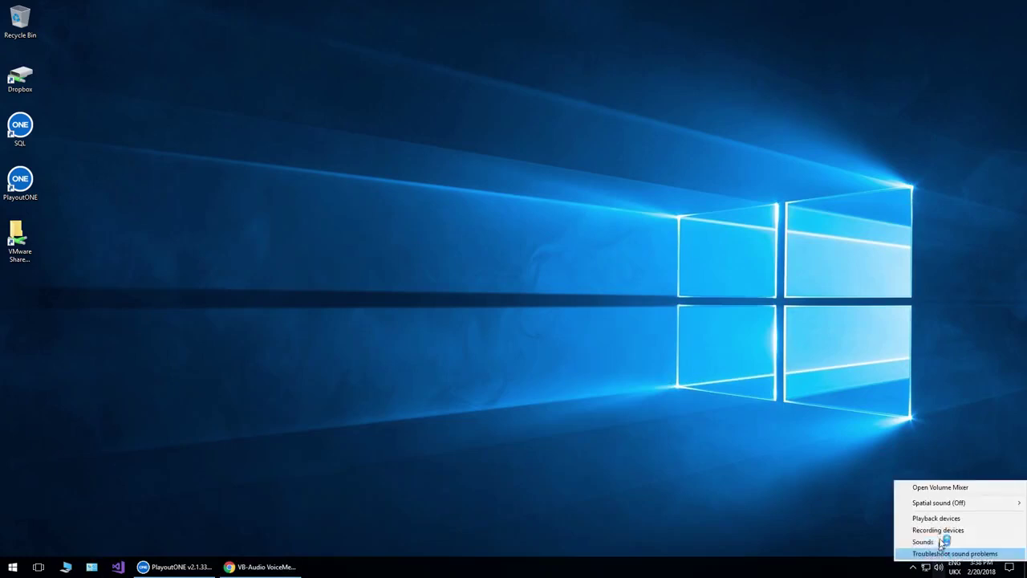
click(937, 521)
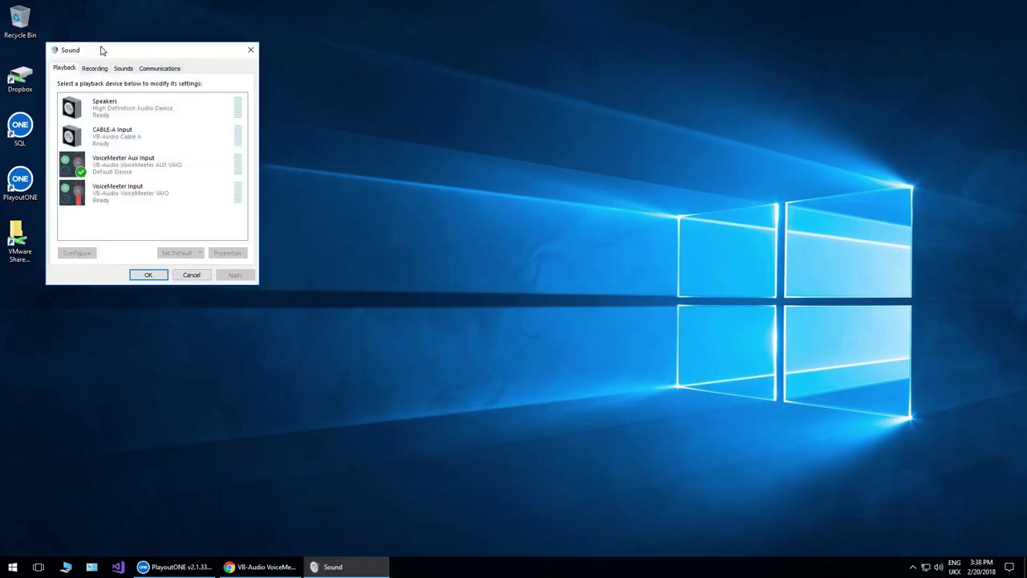
drag(106, 55, 488, 74)
click(482, 93)
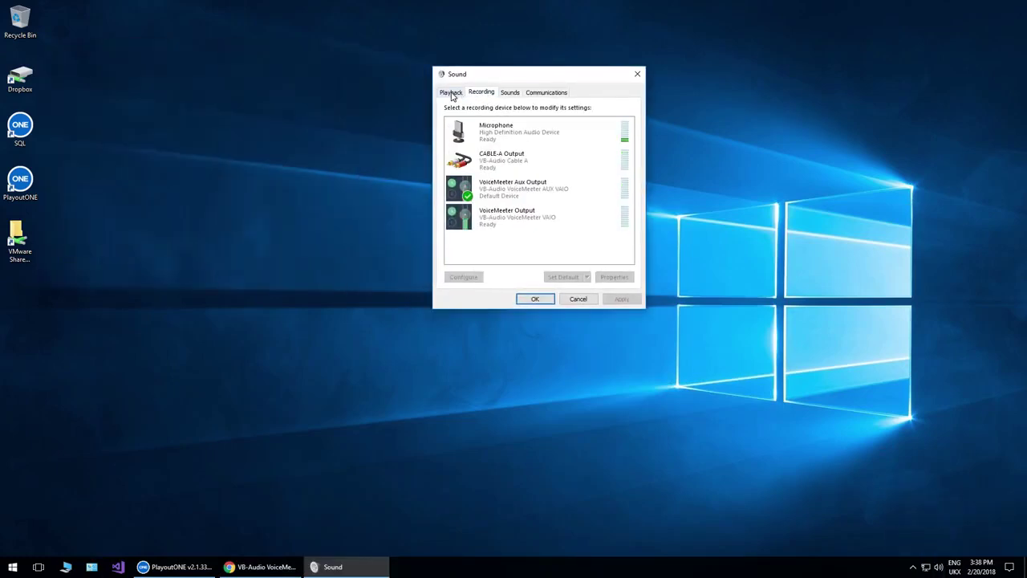
click(458, 92)
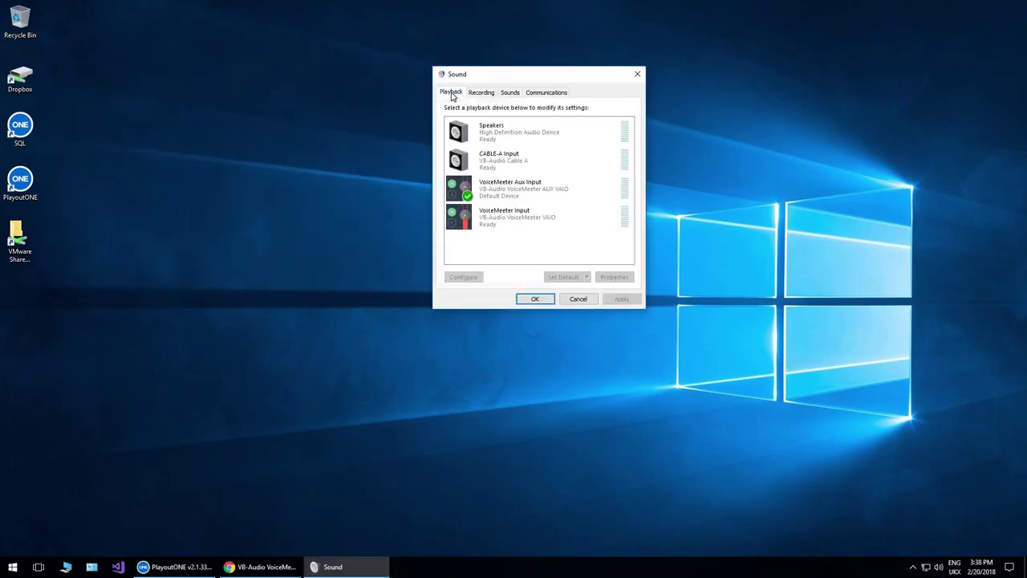
- Confirm VoiceMeeter Aux Input's default format is 16 bit, 48000 Hz
double_click(520, 199)
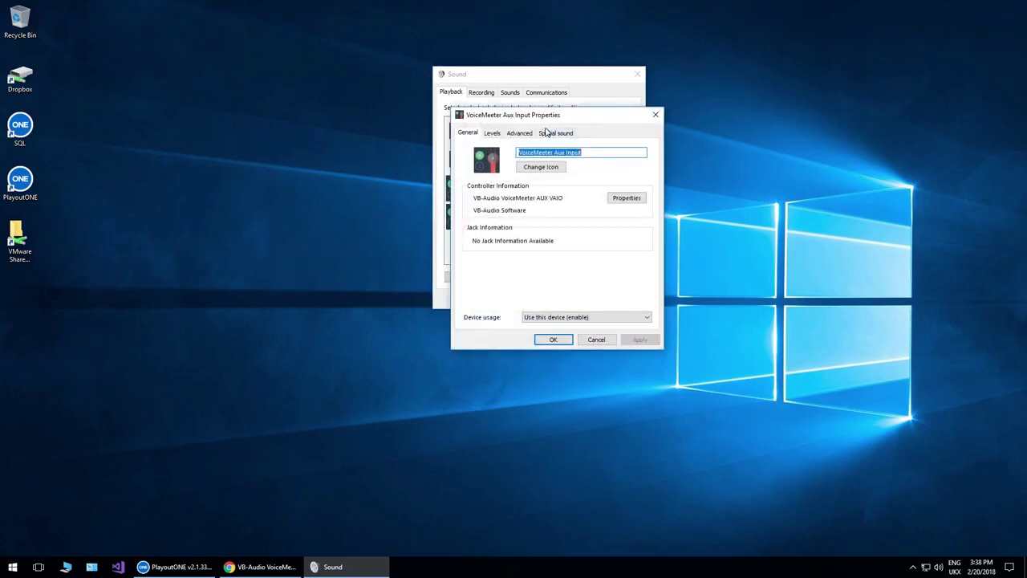
click(528, 134)
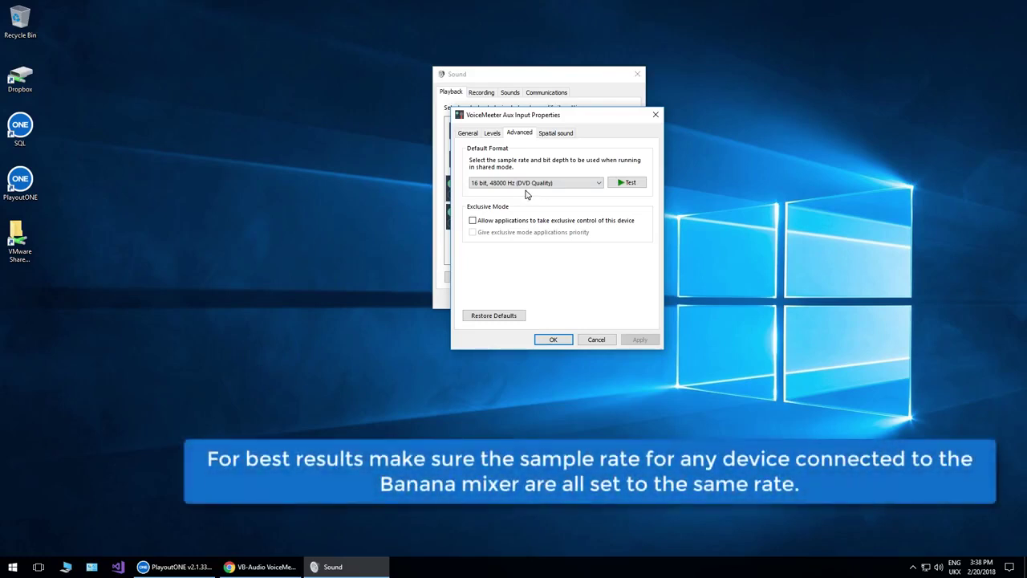
click(553, 339)
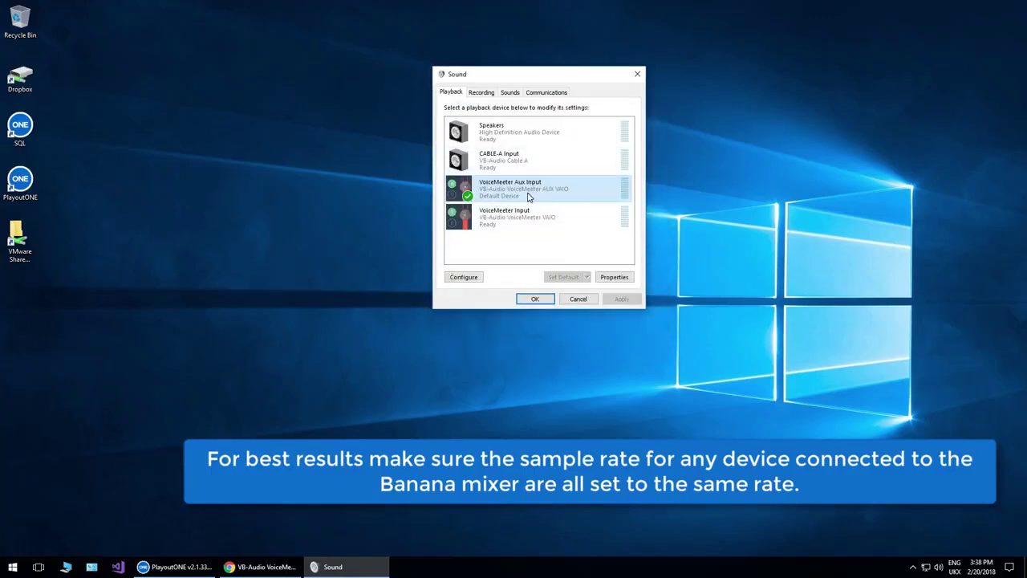
- Check the Microphone's 16 bit, 44100 Hz default format, then close the Sound dialog
click(479, 93)
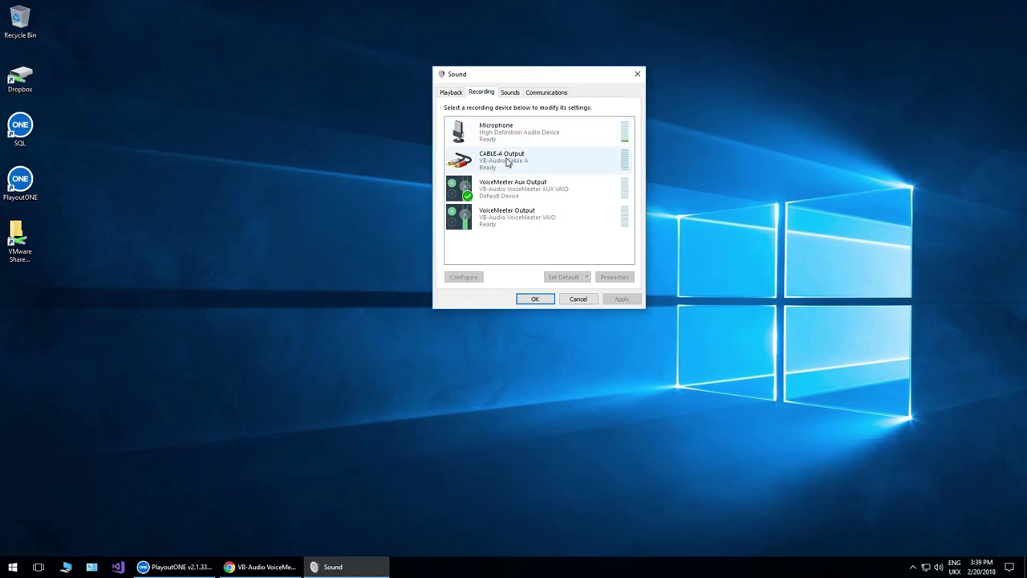
double_click(514, 134)
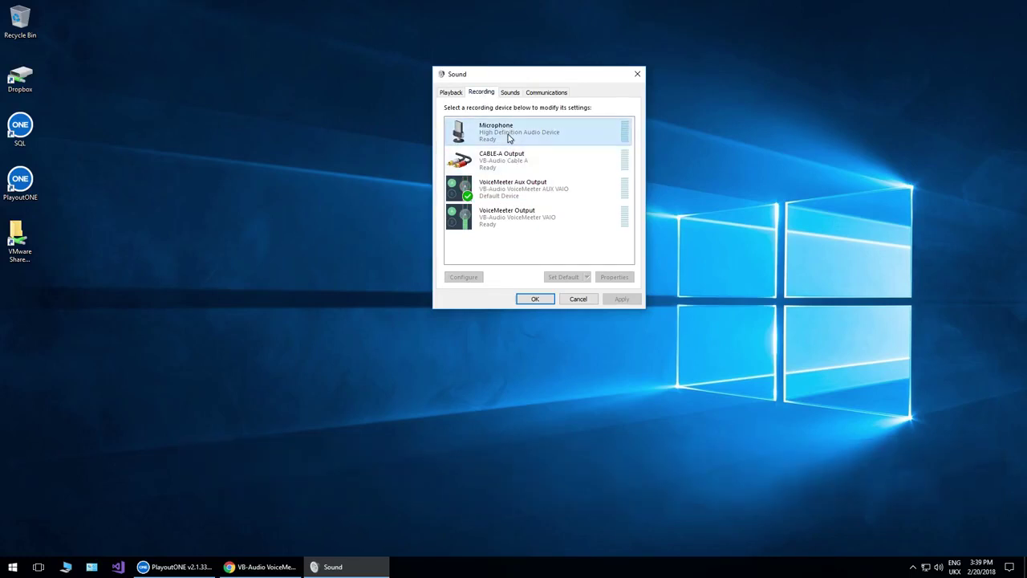
click(533, 134)
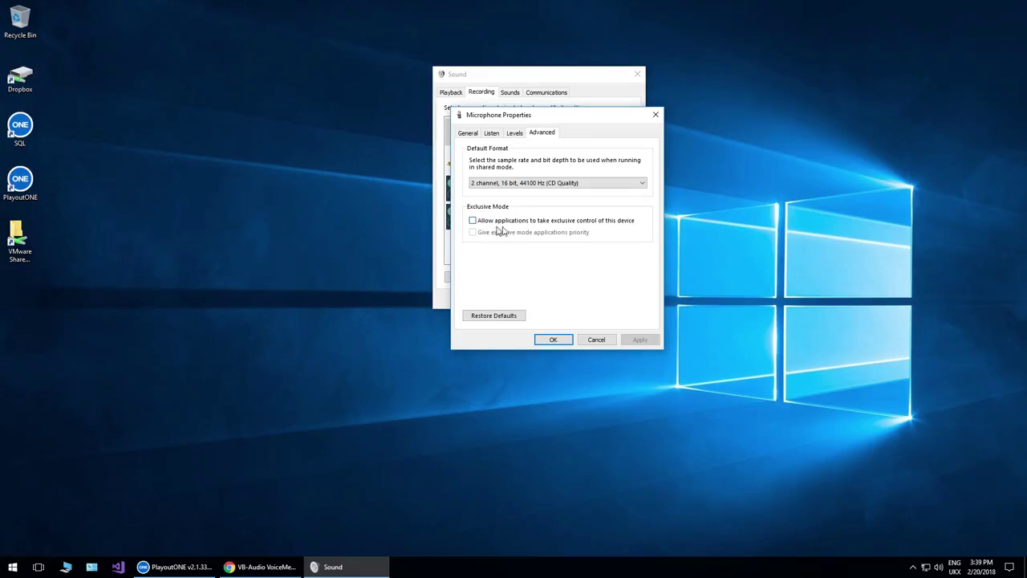
click(539, 338)
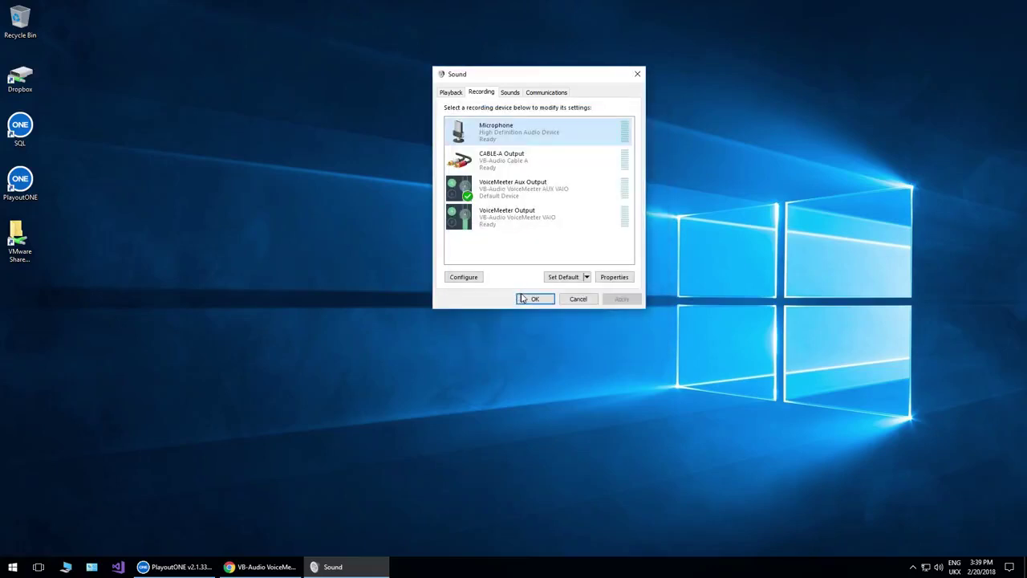
click(533, 297)
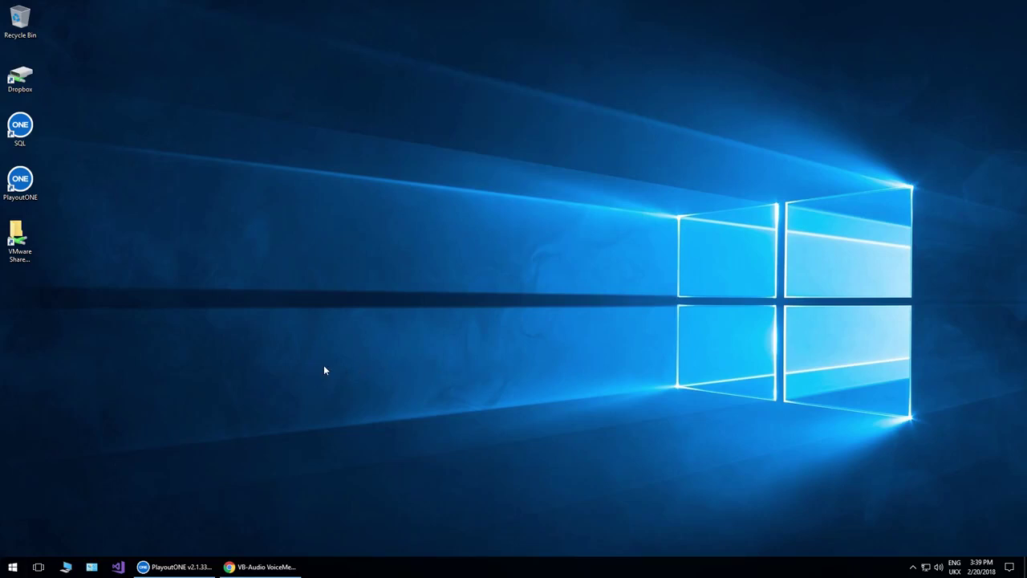
- Launch Voicemeeter Banana via a 'ban' search, pin it to the taskbar and open its Menu
click(18, 566)
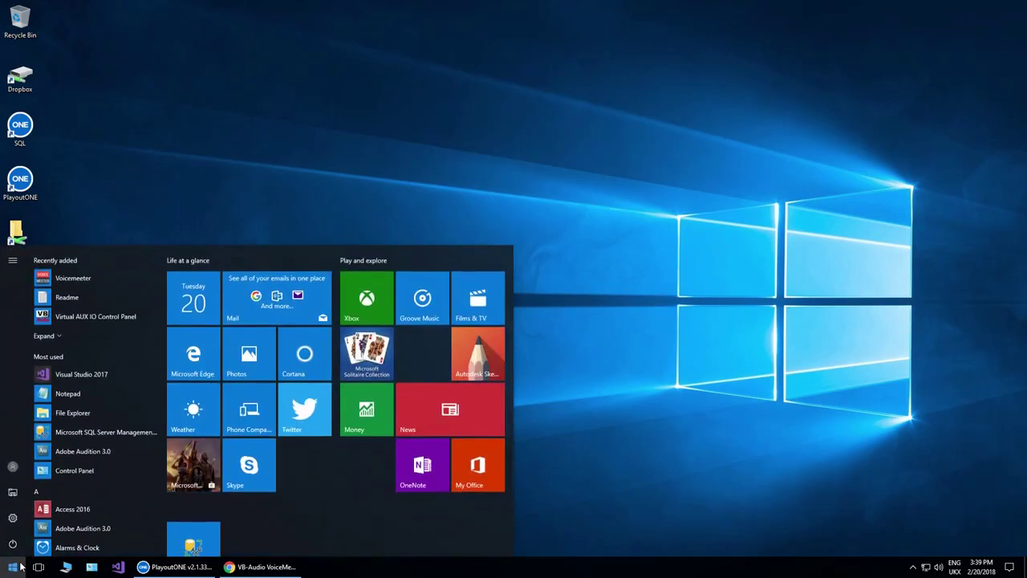
text(ban)
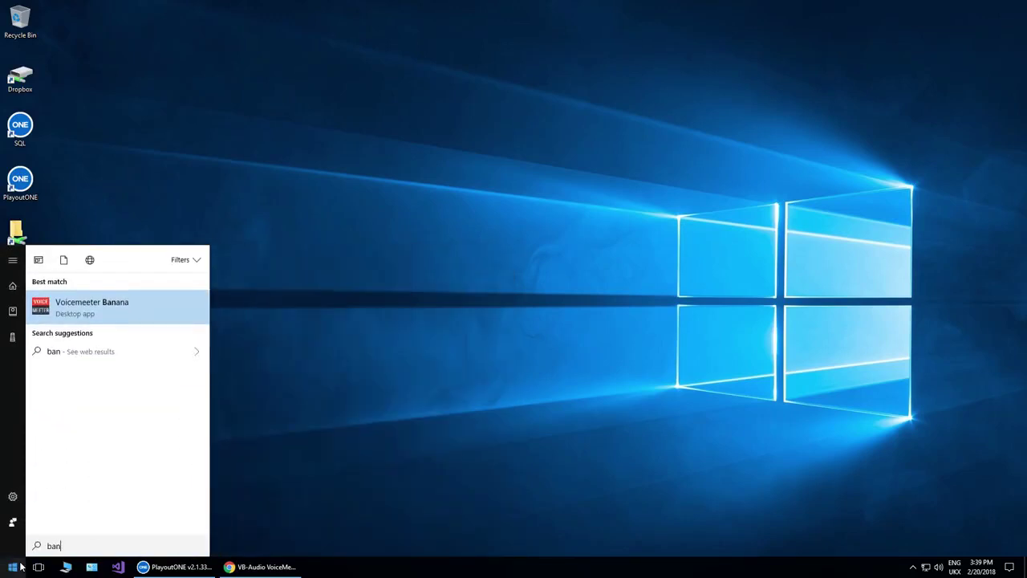
click(159, 311)
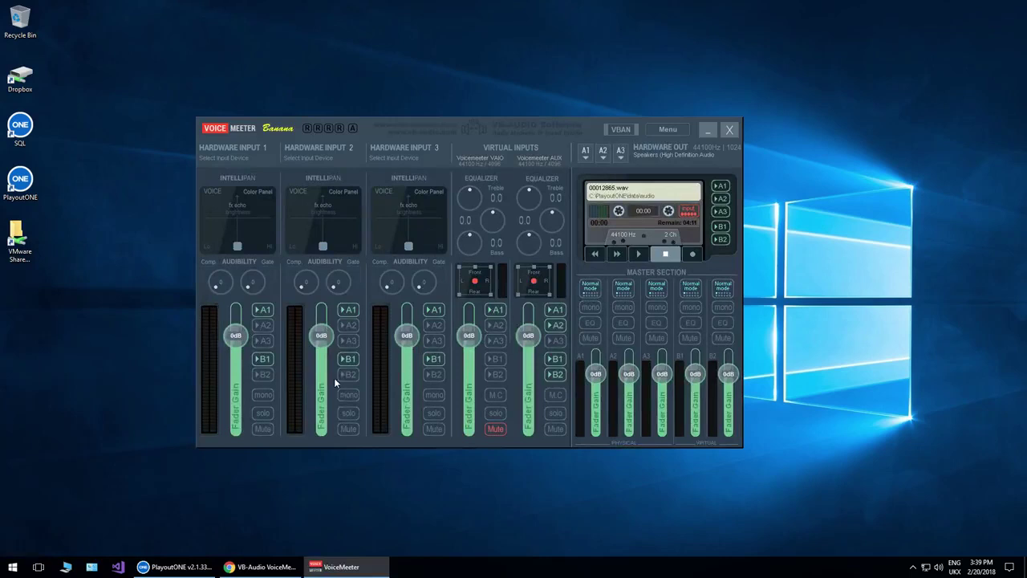
right_click(357, 564)
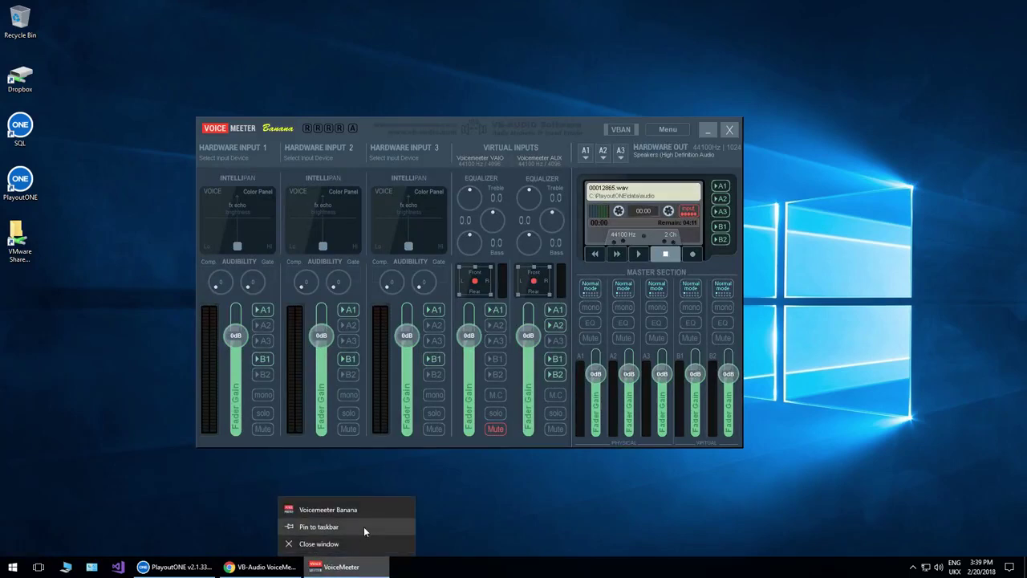
click(364, 527)
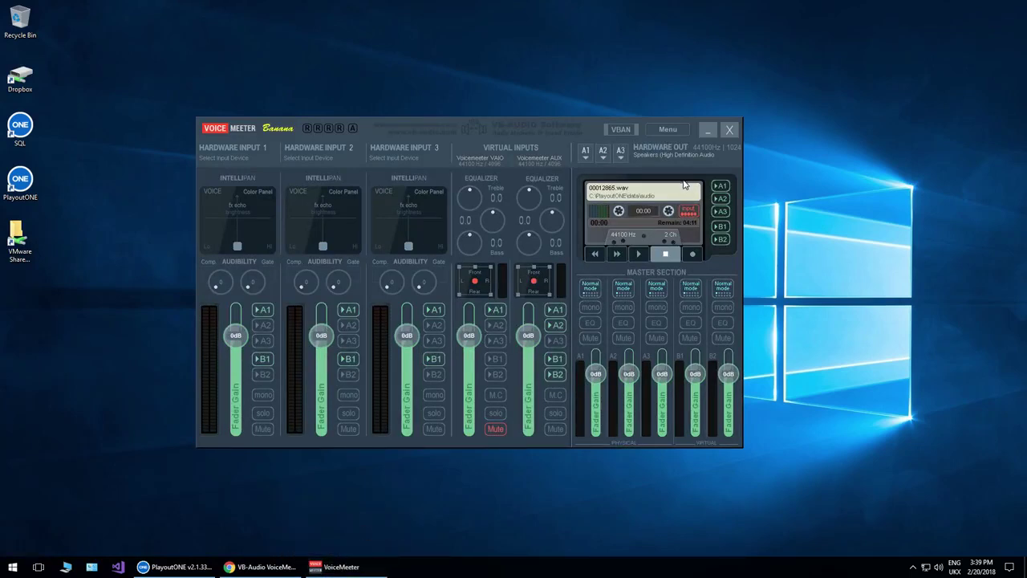
click(674, 132)
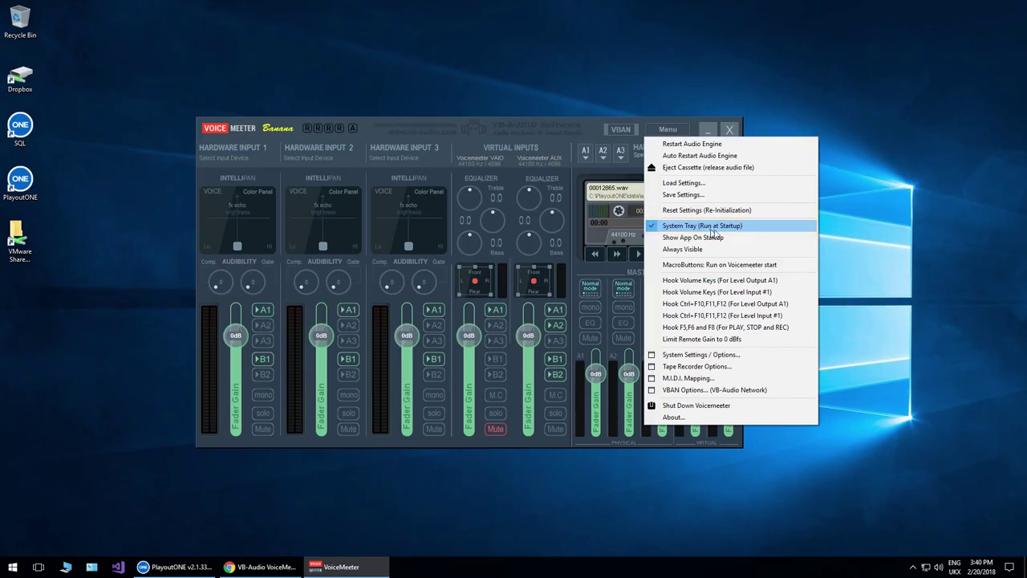
- Set hardware out A1 to 'MME: Speakers (High Definition Audio)'
click(570, 123)
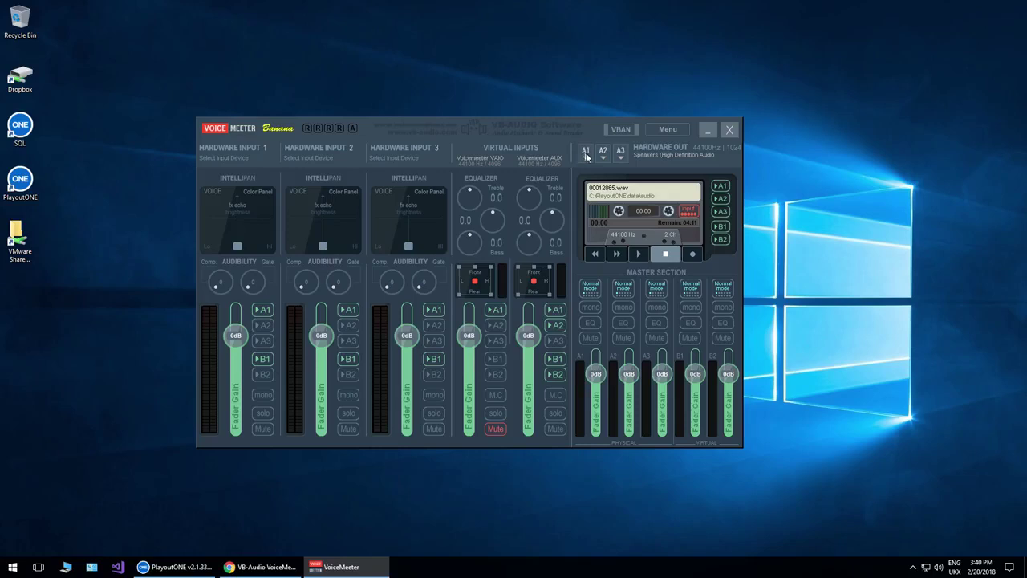
click(587, 154)
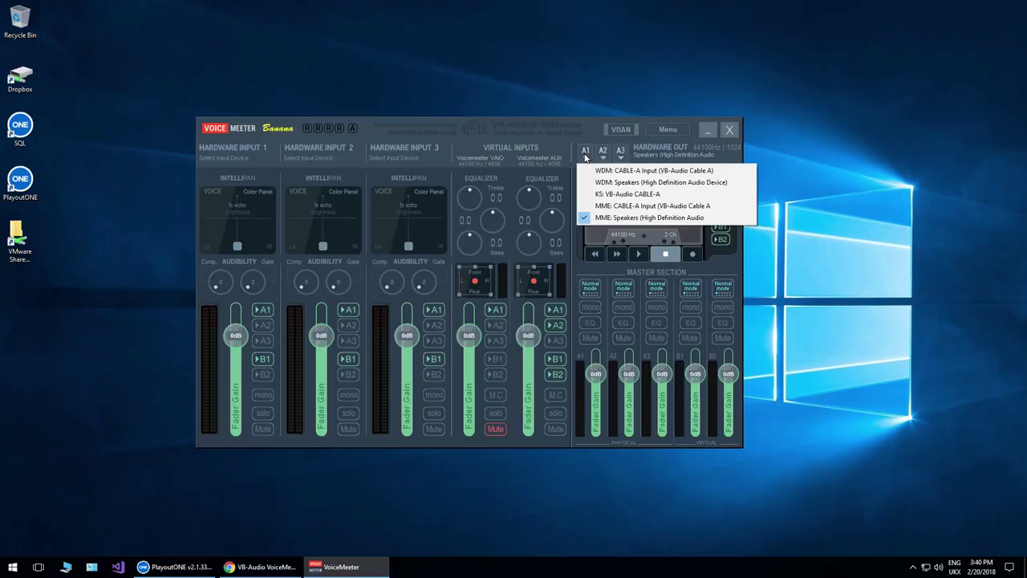
click(598, 217)
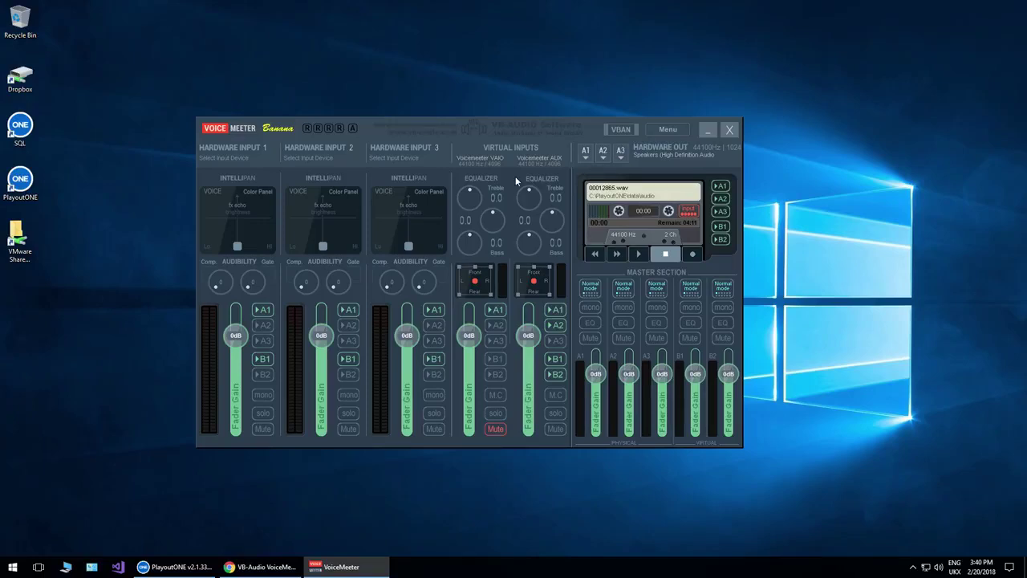
- Select VoiceMeeter Input in the Windows playback devices list and close Sound settings
right_click(938, 567)
click(923, 518)
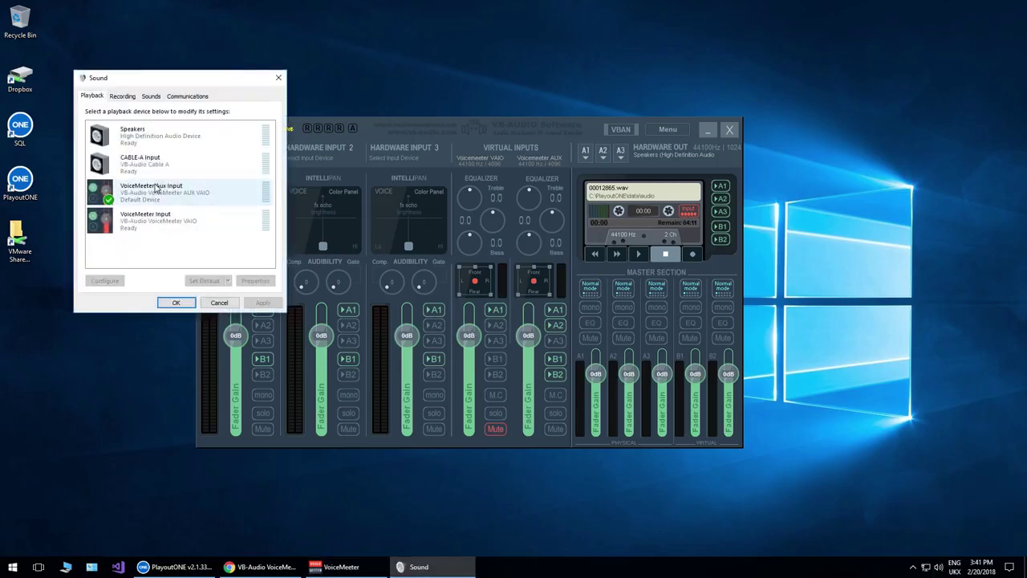
click(168, 225)
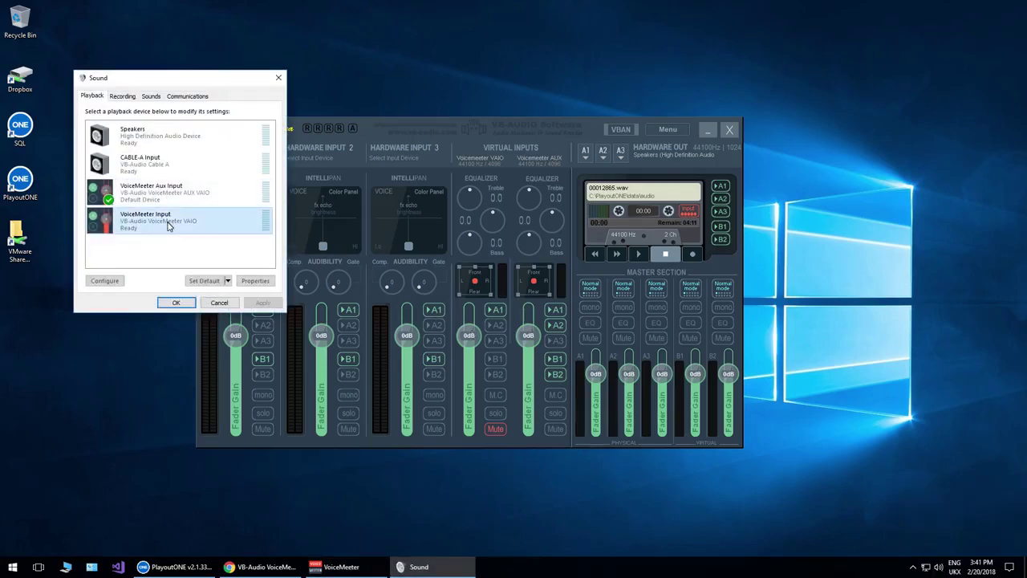
click(183, 308)
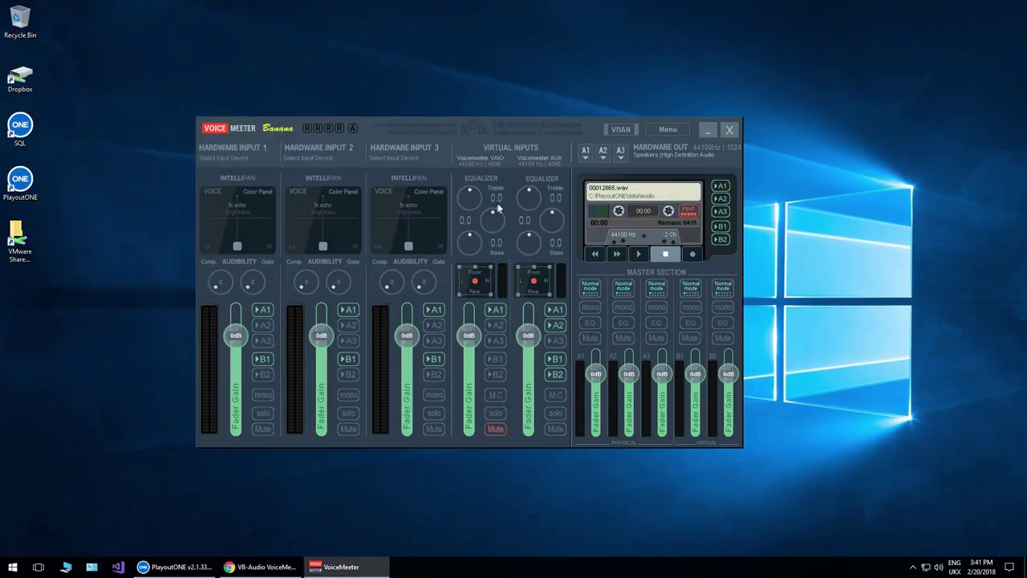
- Rename the AUX strip to PlayoutONE and turn off its A1 and B1 buses
click(539, 163)
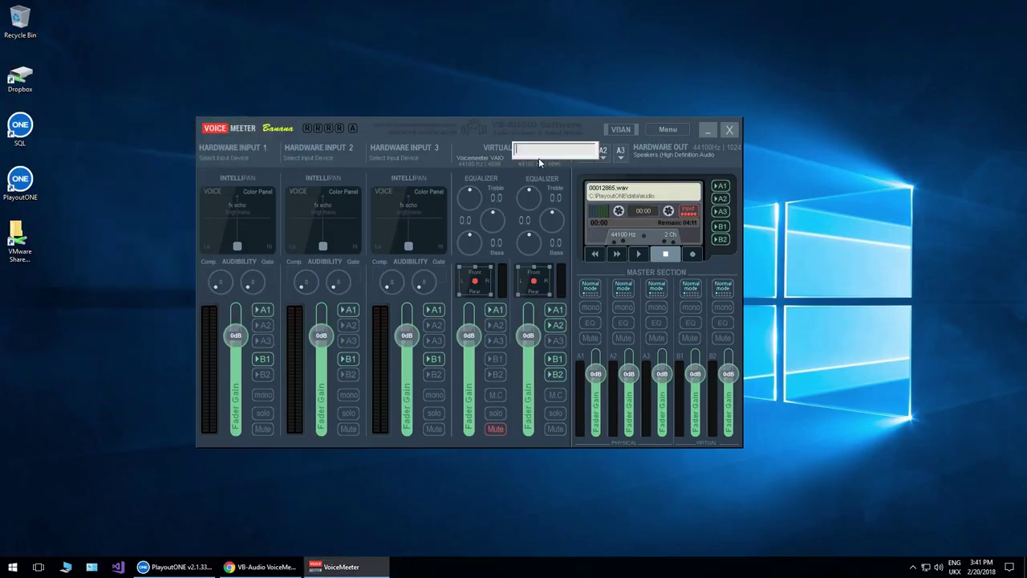
text(PlayoutONE)
key(Return)
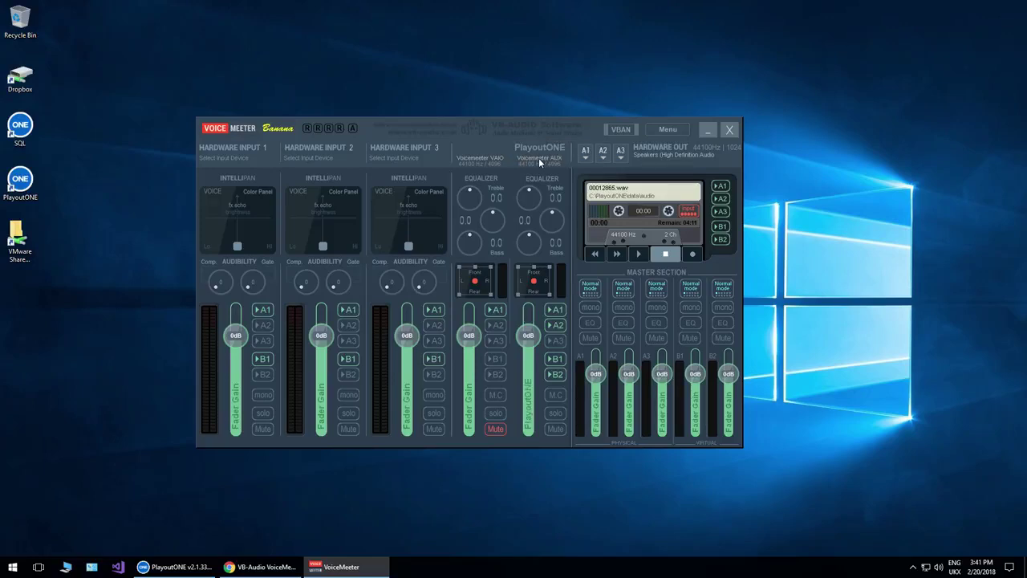
click(555, 310)
click(558, 359)
click(174, 567)
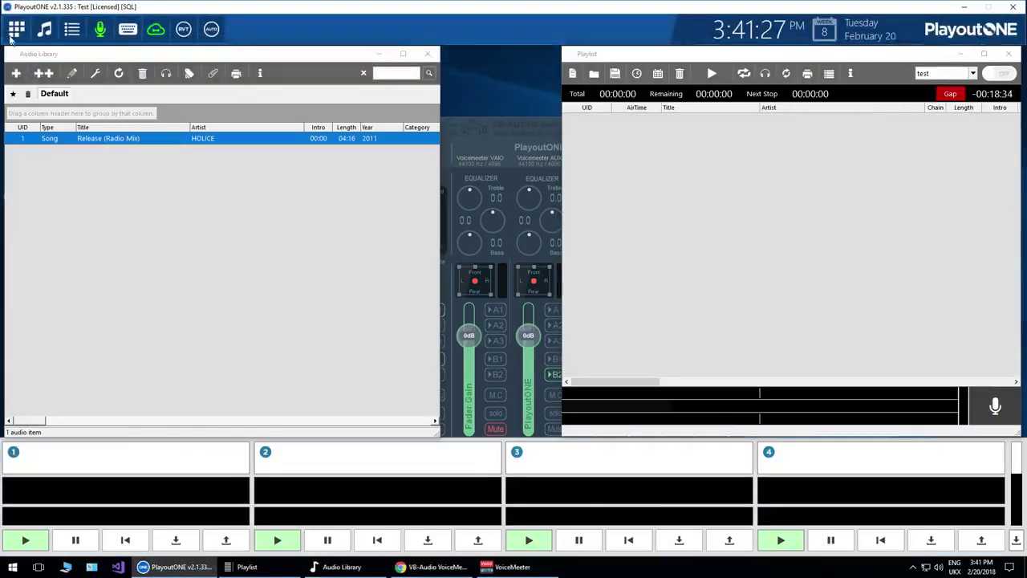
- In PlayoutONE's Hardware settings, set the Stream Player device to VoiceMeeter Aux Input
click(16, 29)
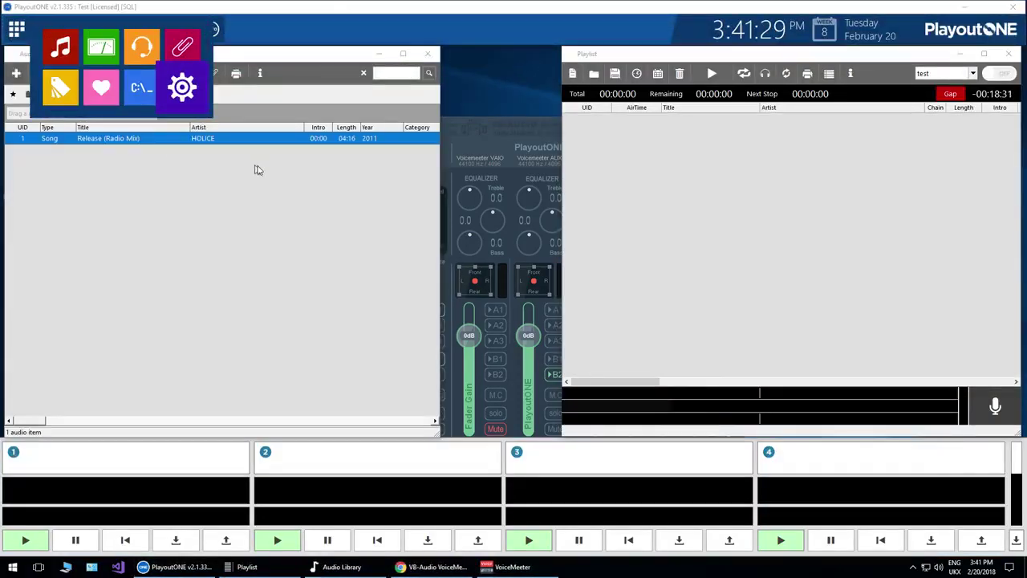
click(182, 87)
click(597, 145)
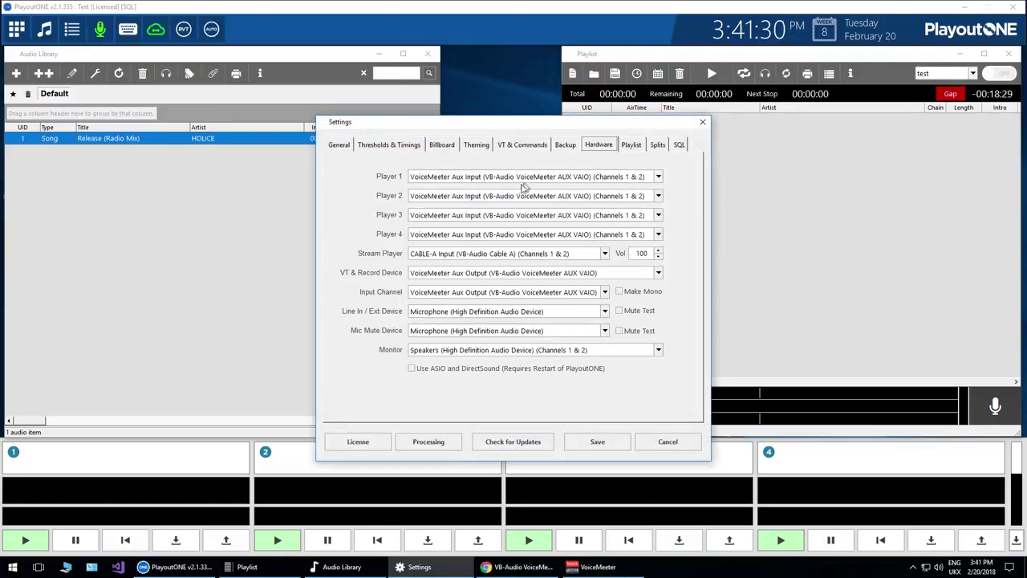
click(482, 179)
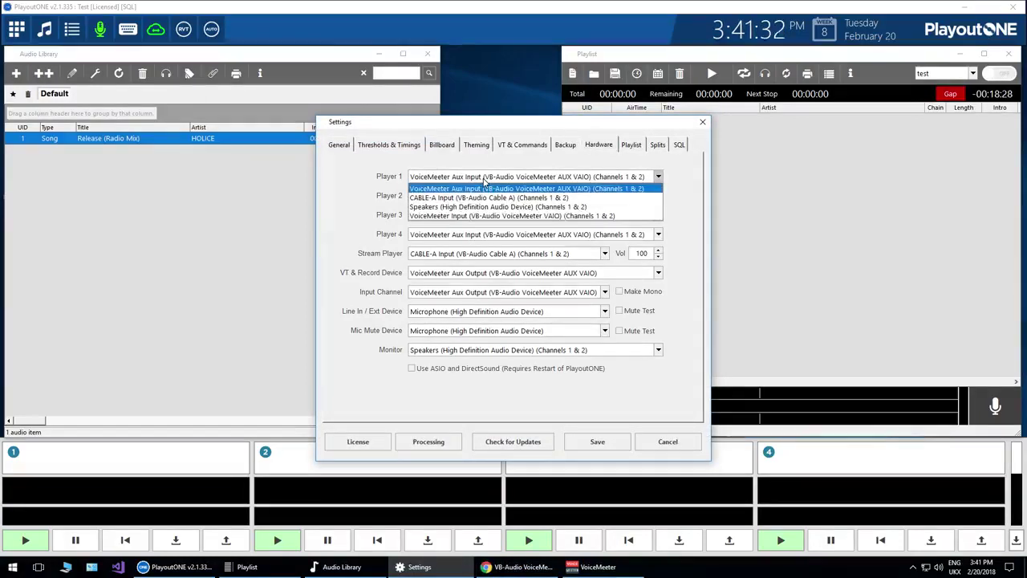
click(484, 183)
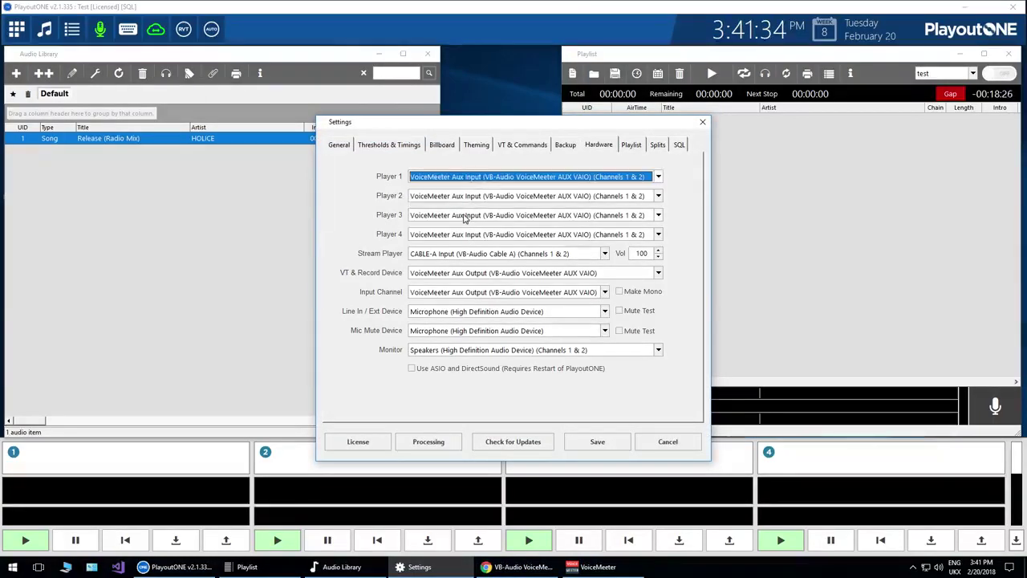
click(454, 255)
click(456, 269)
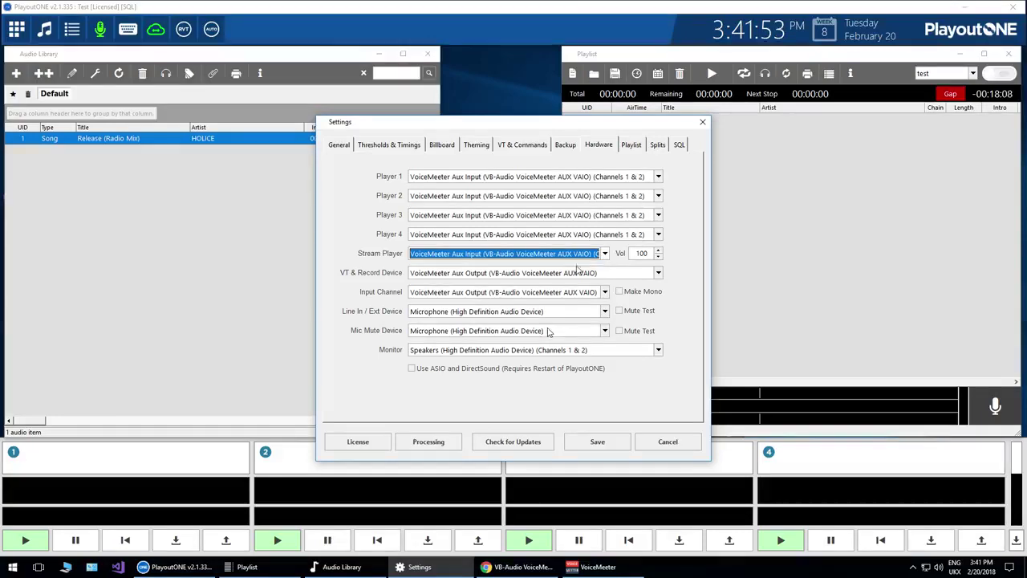
- Save the hardware settings, then cue and play Release (Radio Mix) on player 1
click(599, 443)
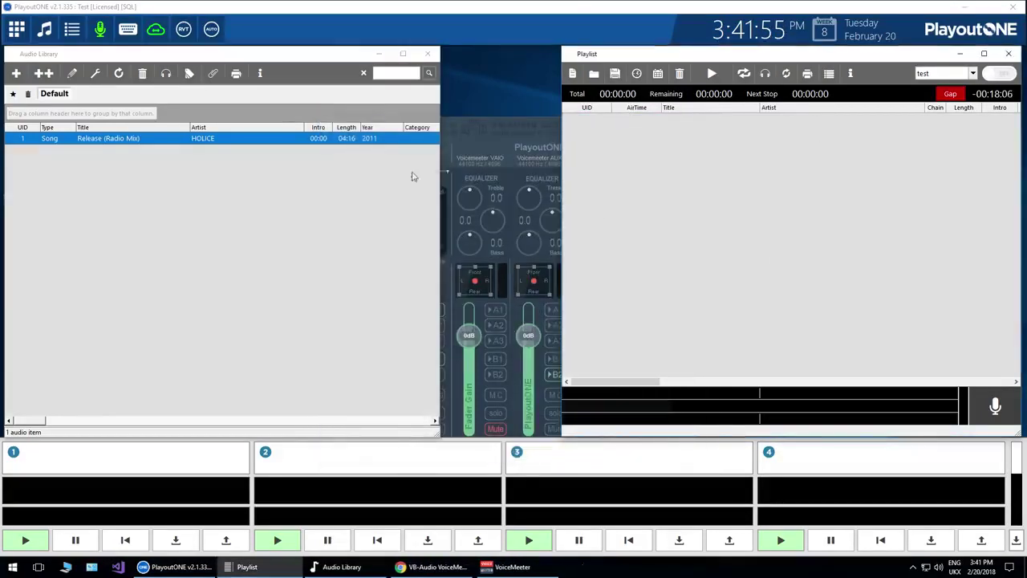
click(108, 148)
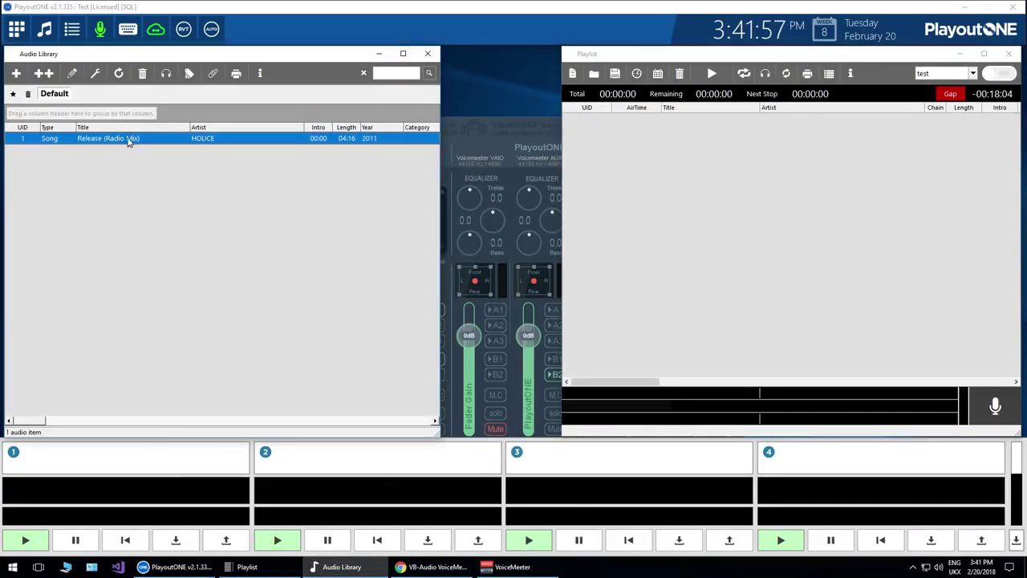
drag(131, 139, 109, 470)
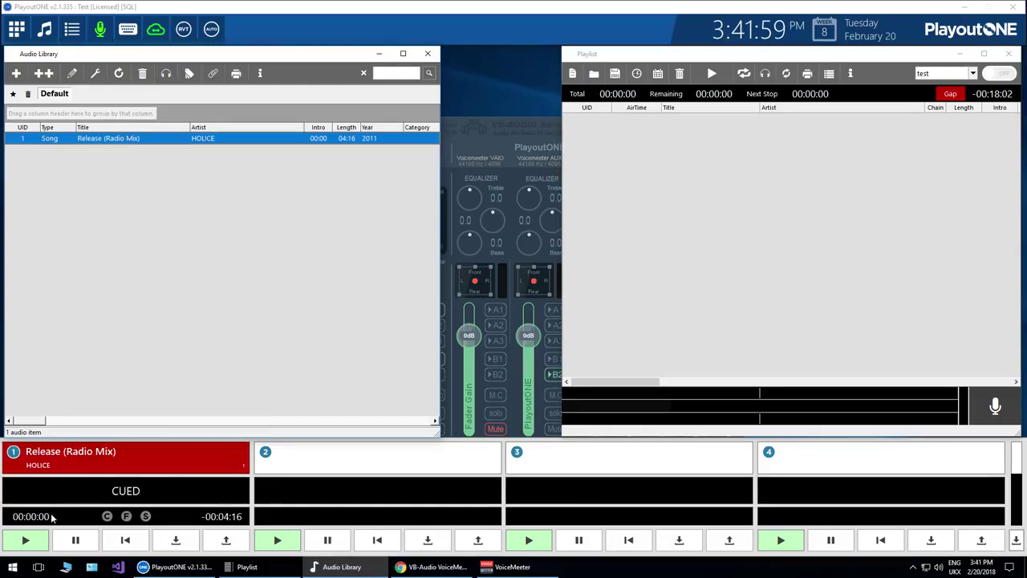
click(25, 539)
click(533, 119)
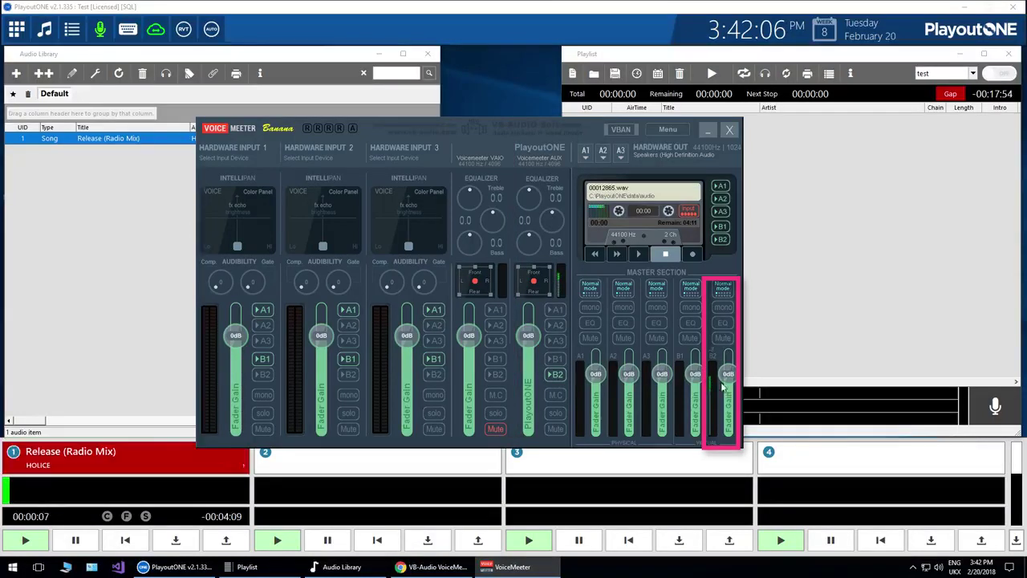
right_click(938, 567)
click(939, 533)
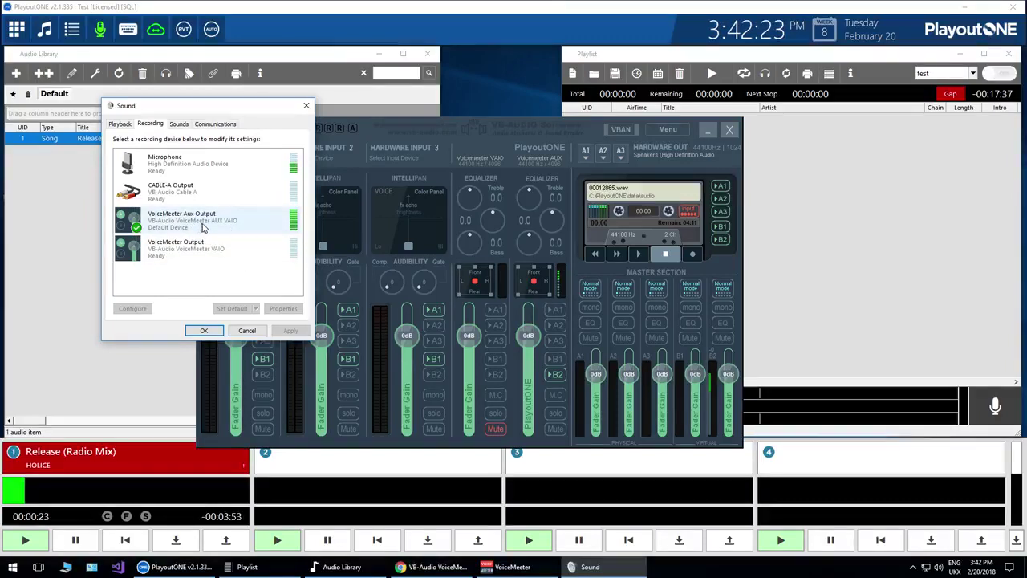
click(247, 329)
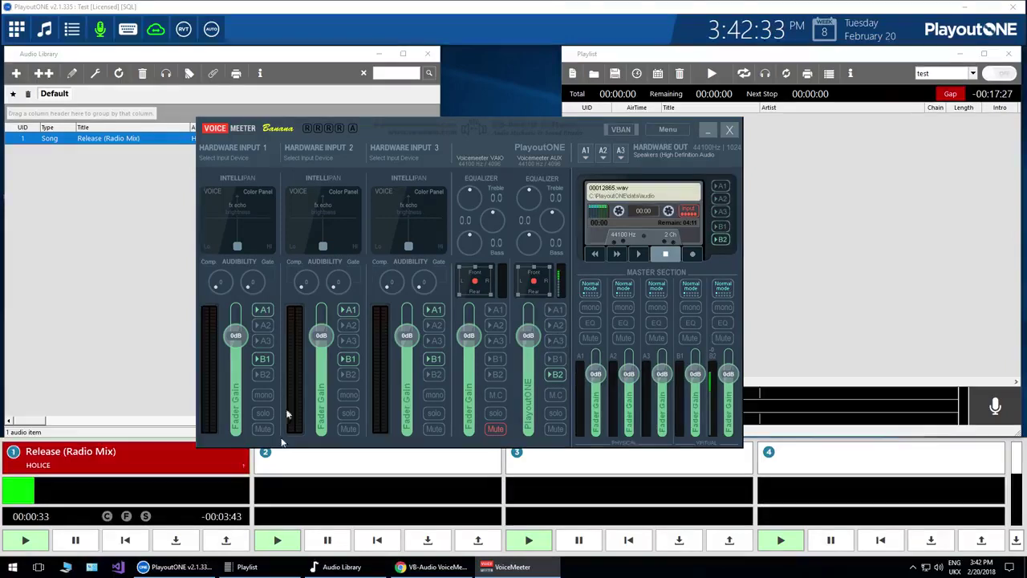
- Pause PlayoutONE player 1, then load and play 1.mp3 in Voicemeeter's built-in player
click(74, 539)
click(505, 566)
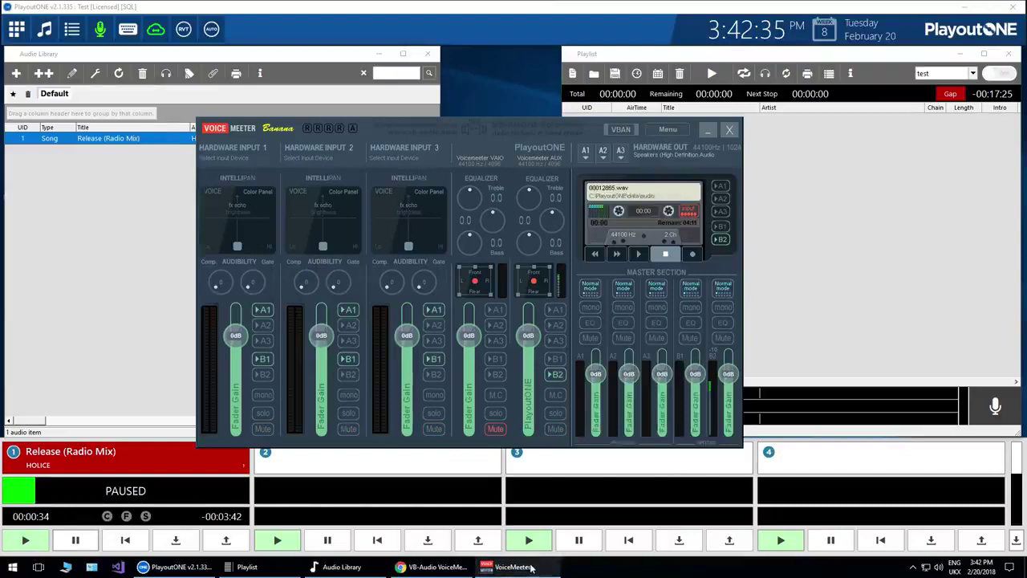
click(622, 201)
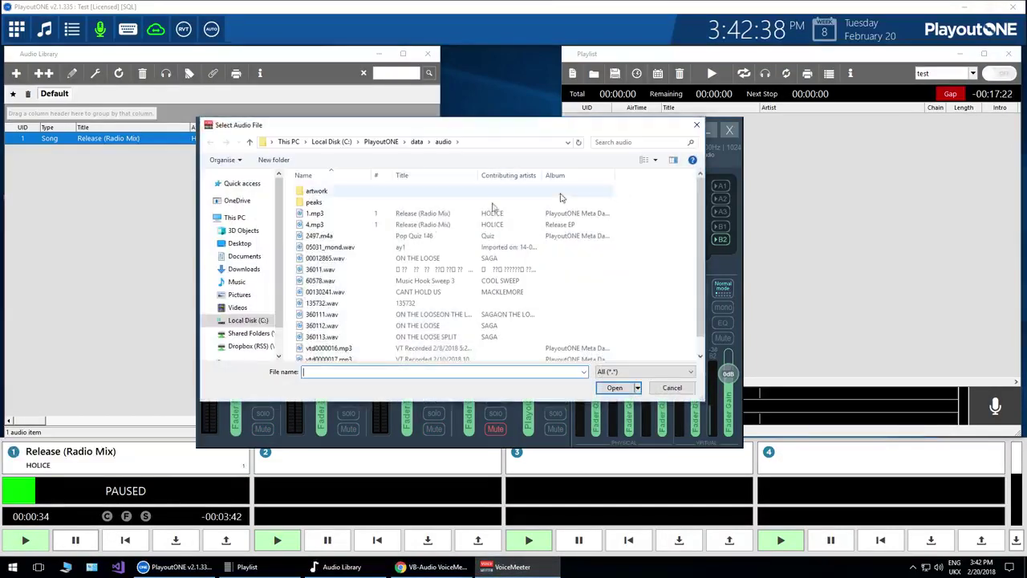
click(325, 214)
click(614, 387)
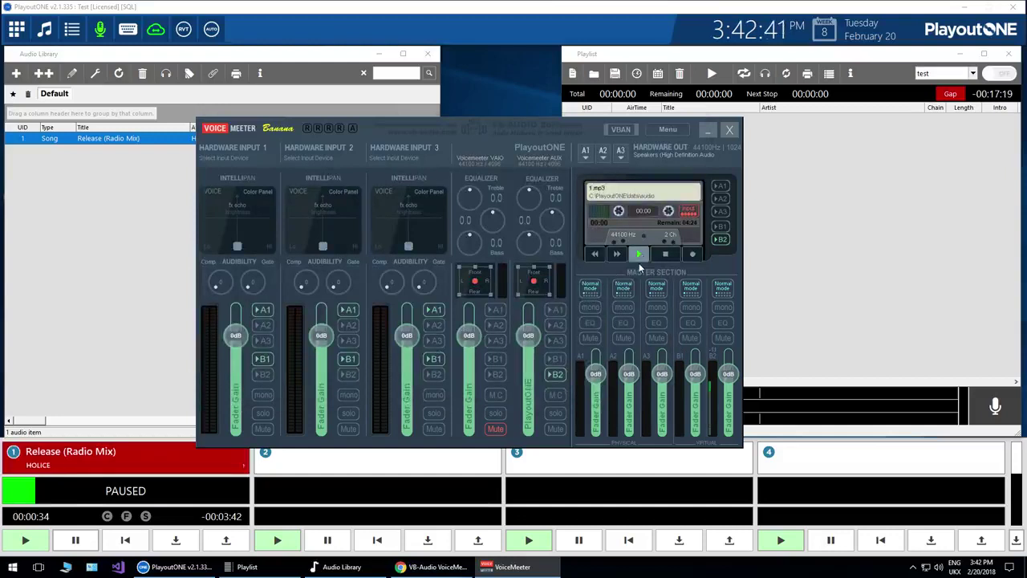
click(639, 254)
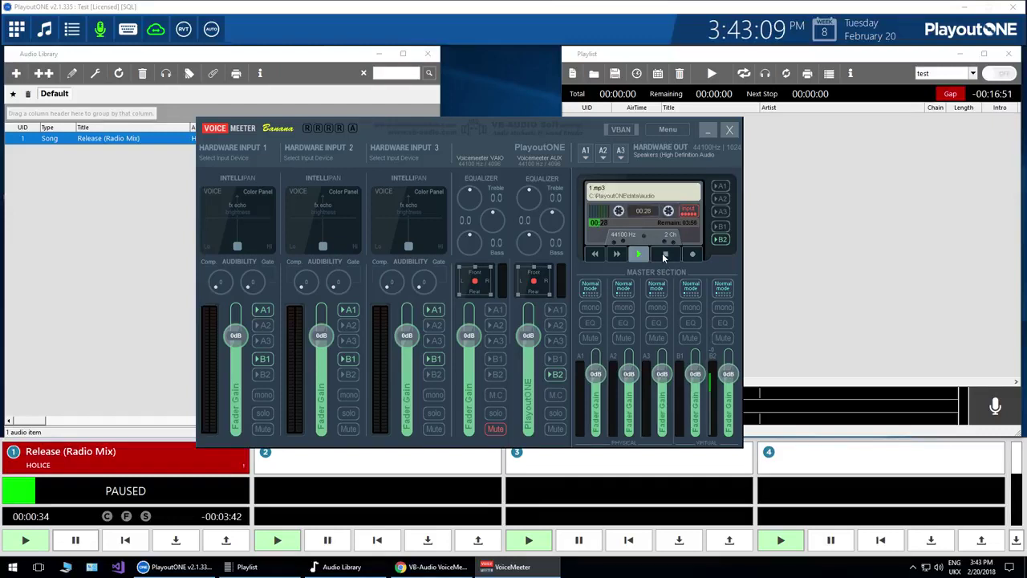
- Open Predefined Commands from the tile menu and choose VBAN as the new command type
click(17, 34)
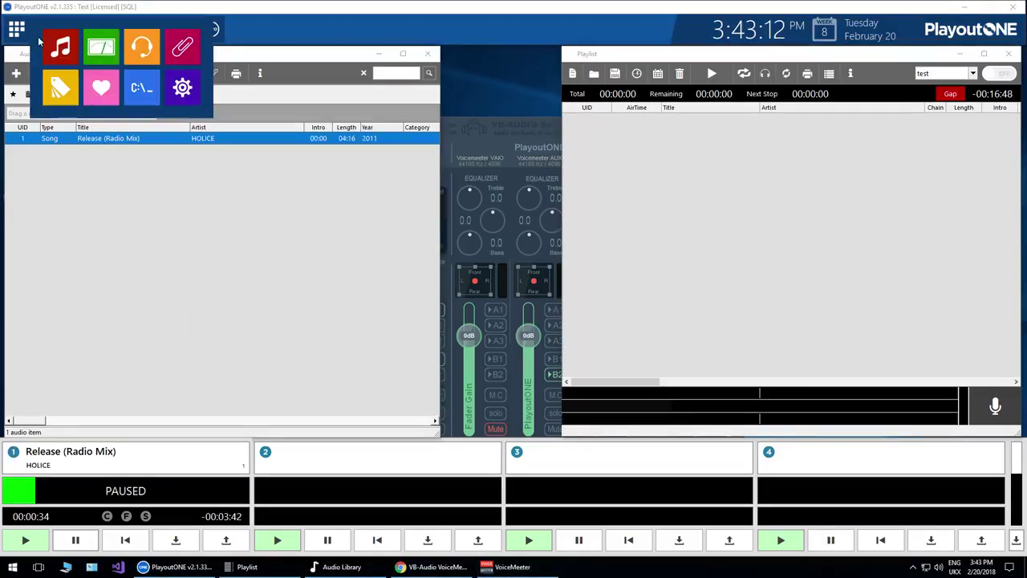
click(143, 88)
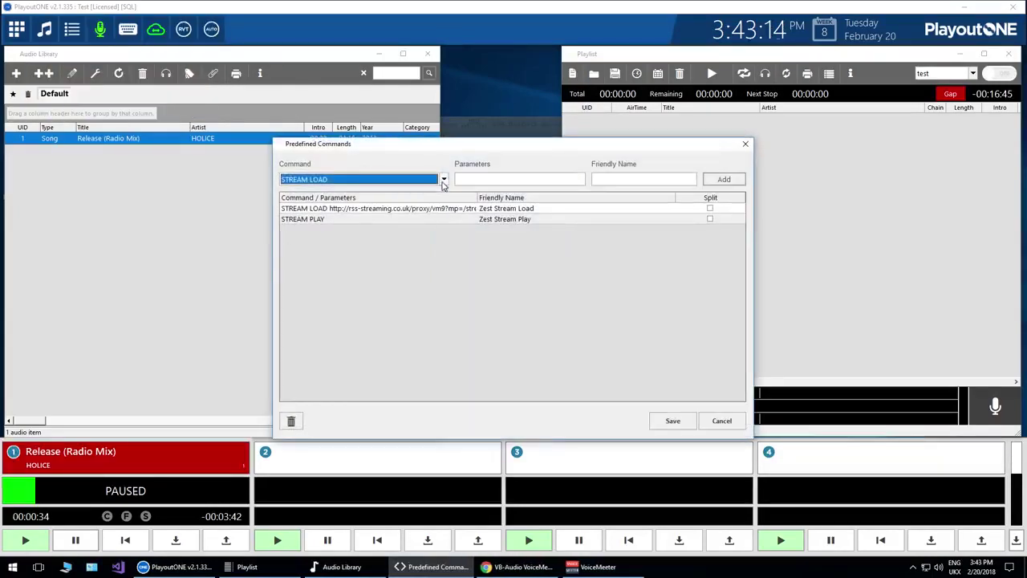
click(443, 179)
drag(447, 205, 443, 269)
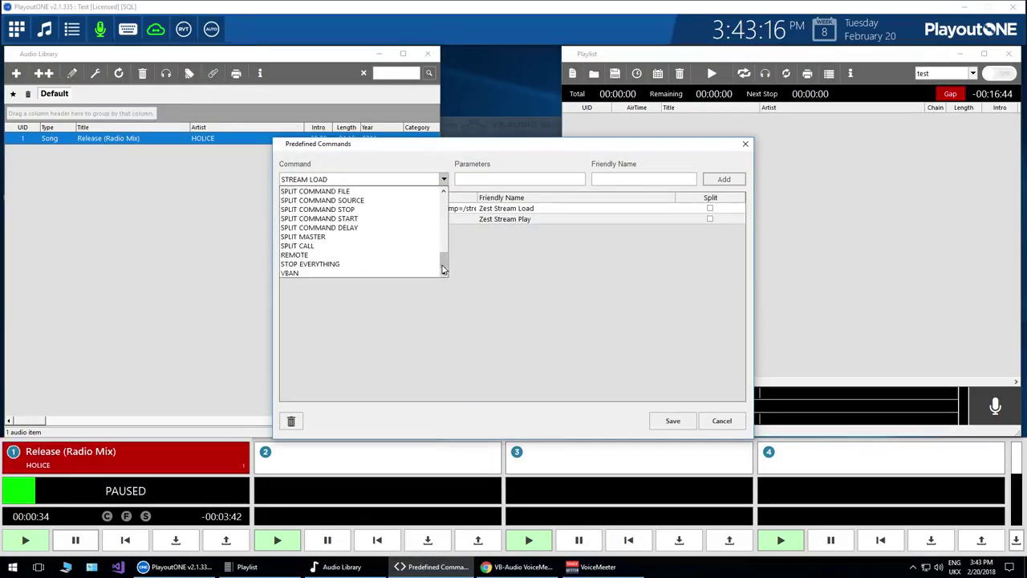
click(412, 275)
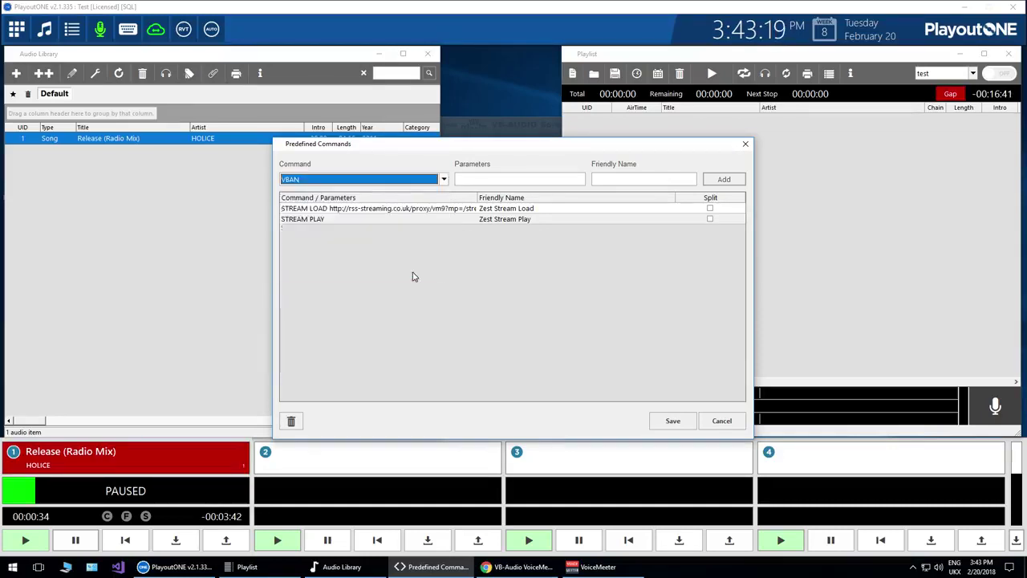
click(496, 180)
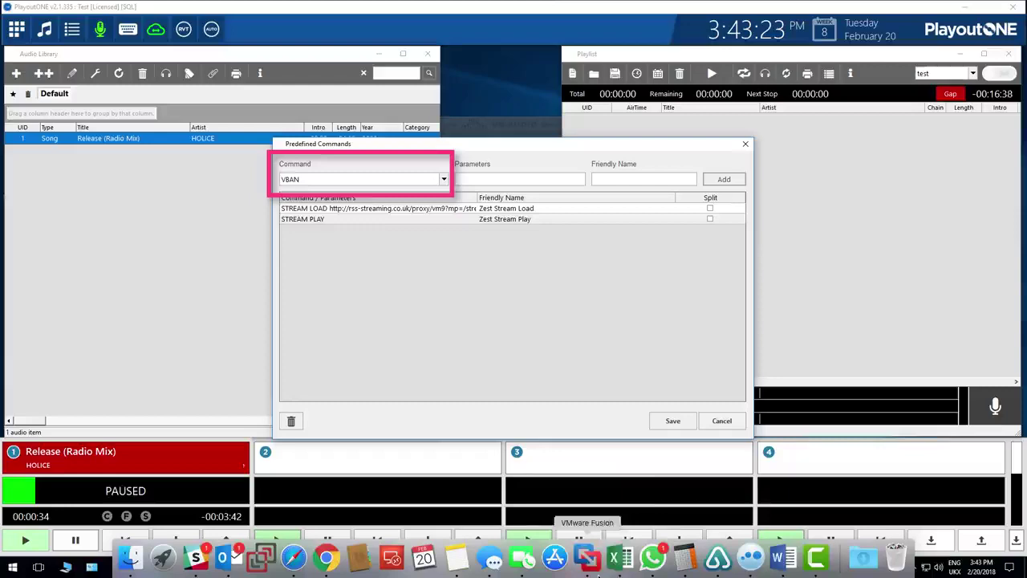
mouse_move(625, 540)
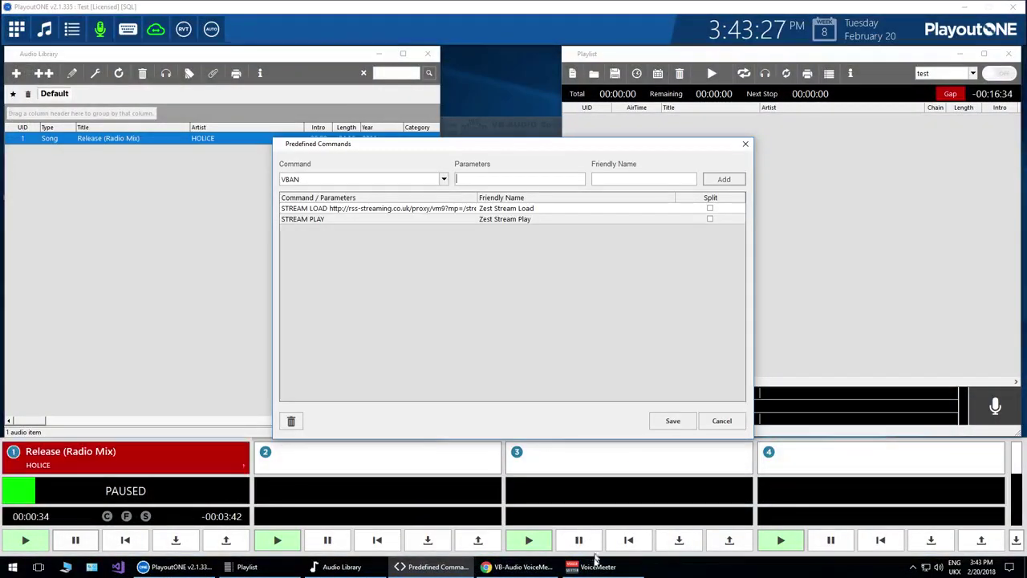
- Toggle mute on the PlayoutONE strip, send it to bus B2, and stop 1.mp3 playback
click(593, 566)
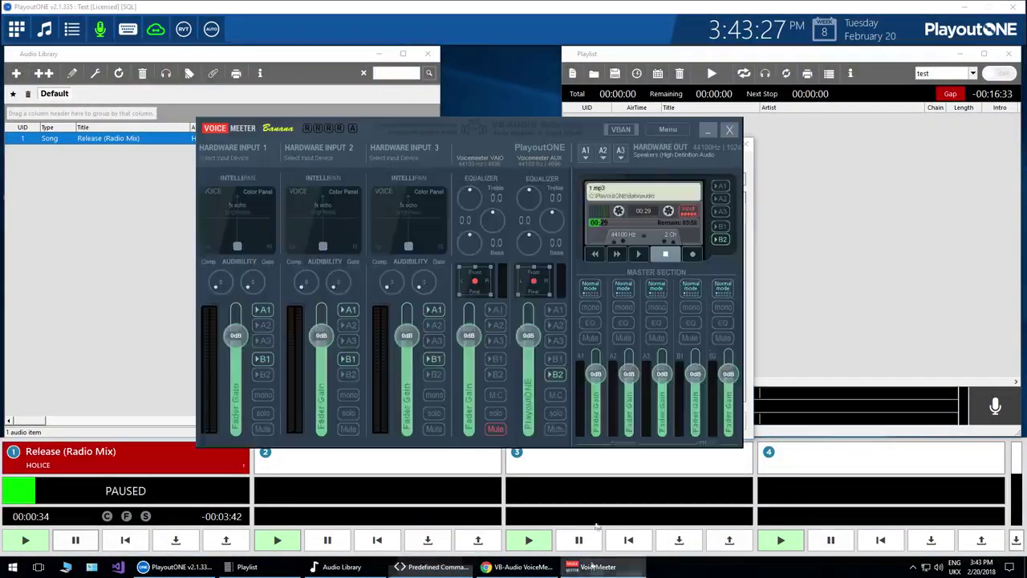
click(555, 429)
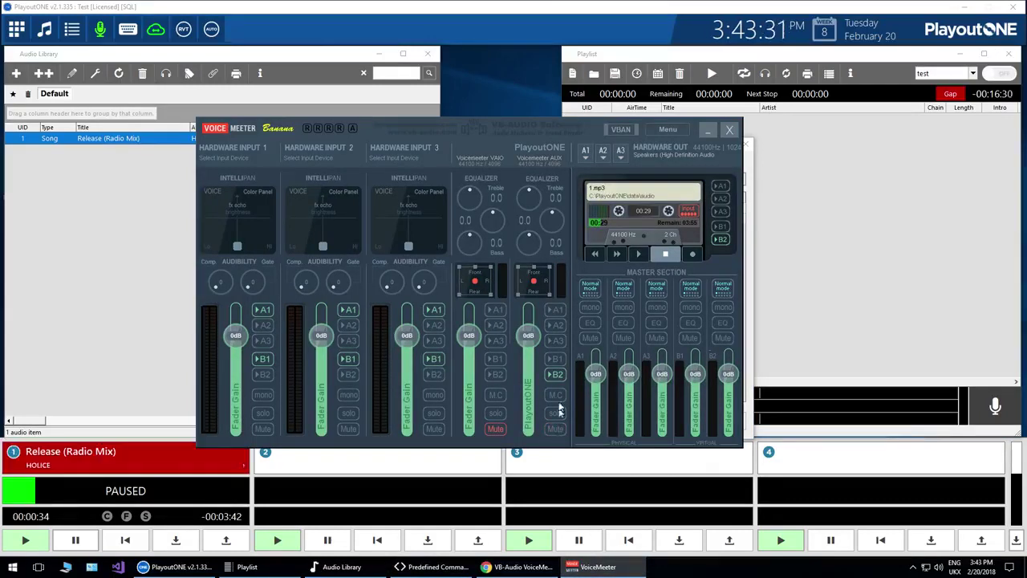
click(555, 375)
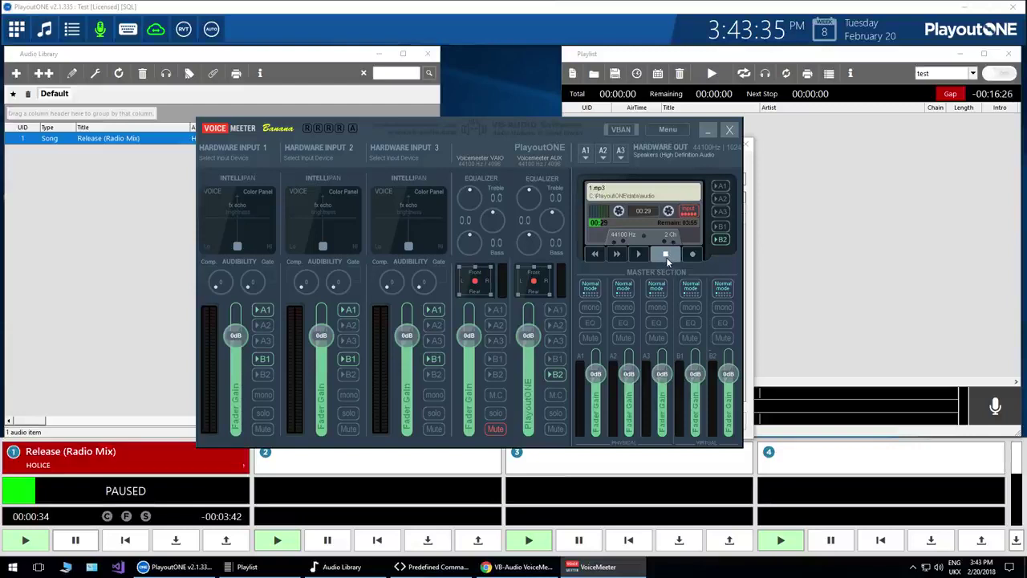
click(665, 255)
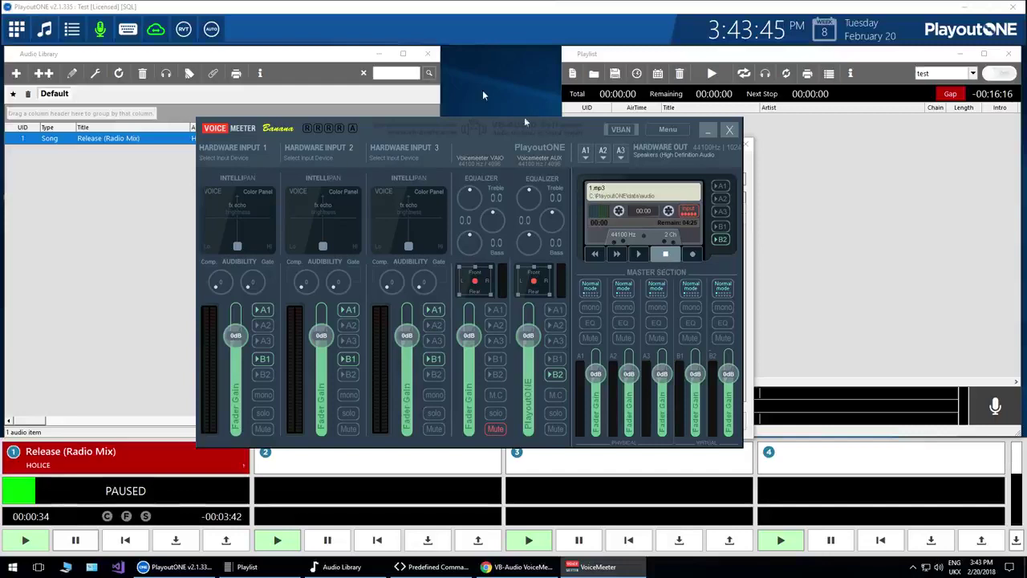
- Rename the VAIO virtual input strip to Skype
click(474, 153)
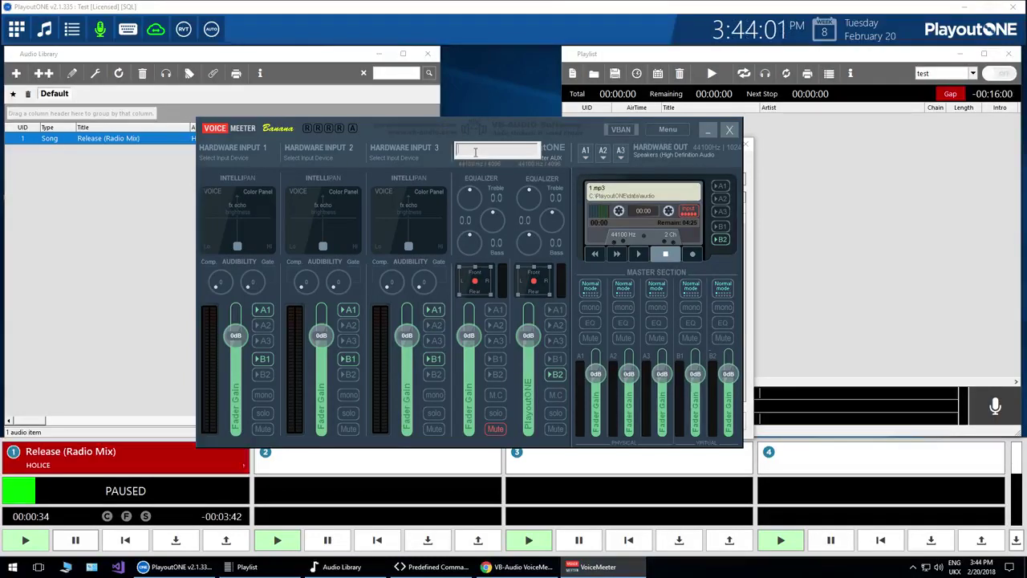
text(Skype)
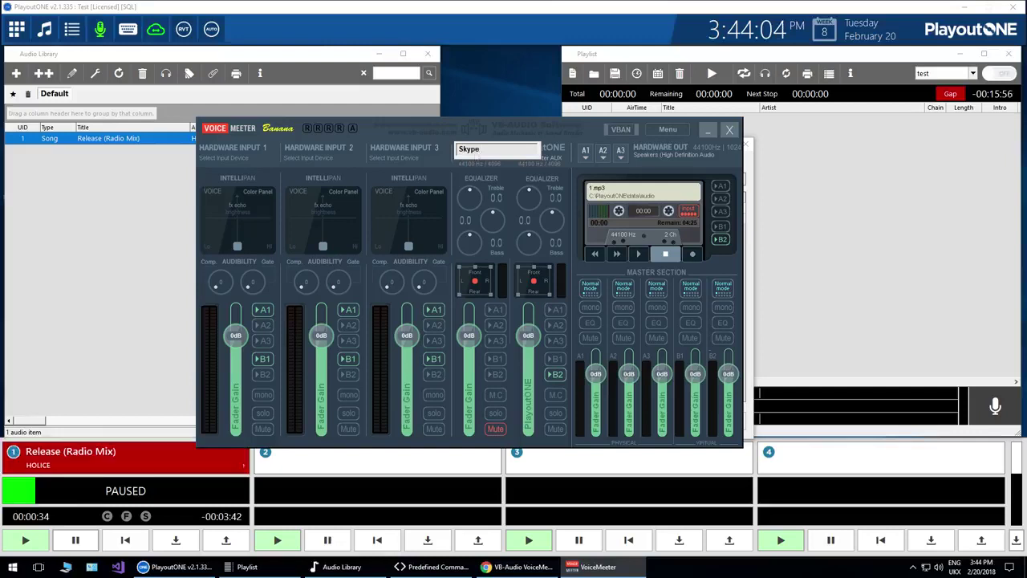
key(Return)
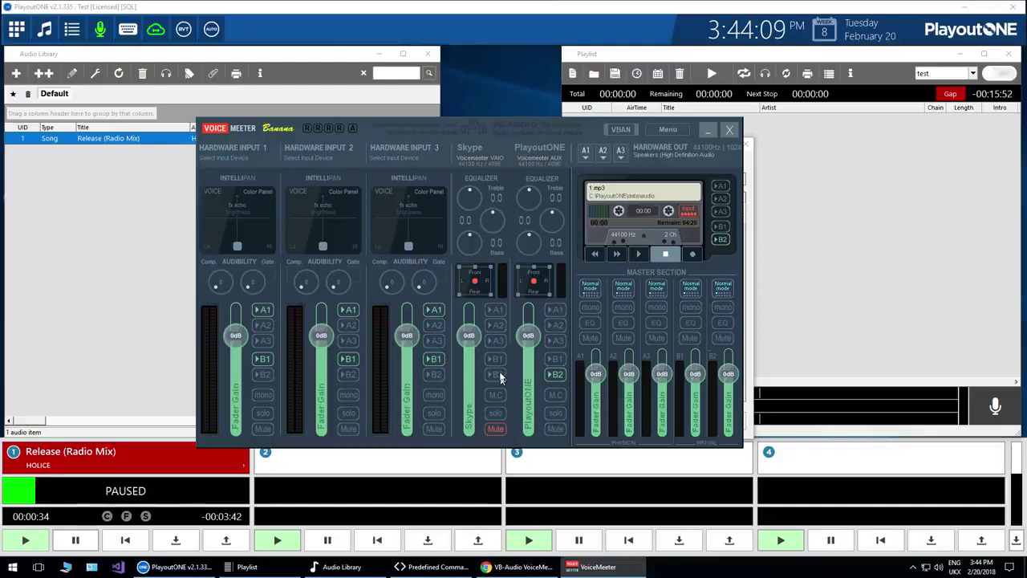
- Copy Strip[i].Mute from the manual's page 31 Input Strip Parameters table
click(707, 129)
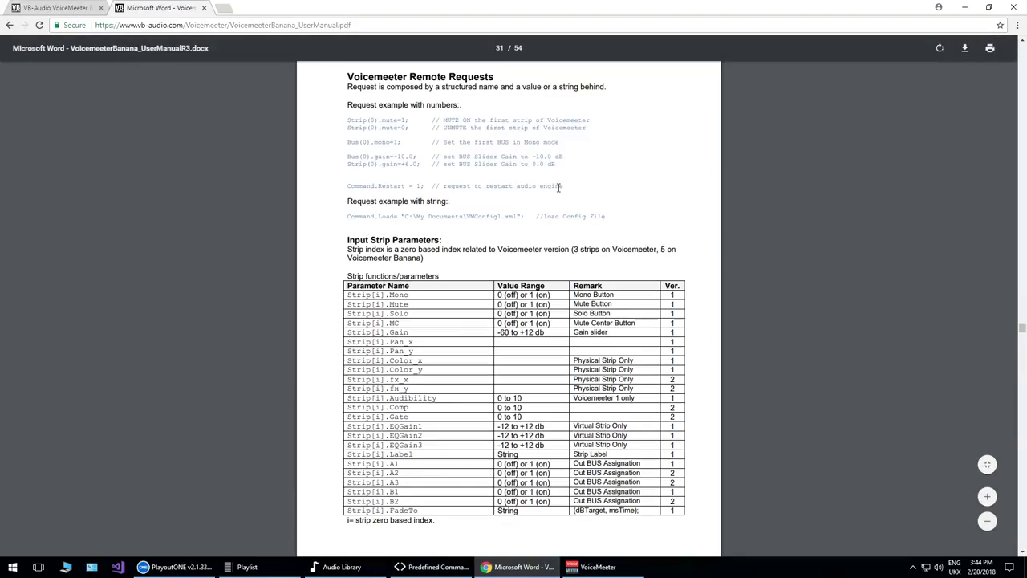
scroll(558, 187, down, 8)
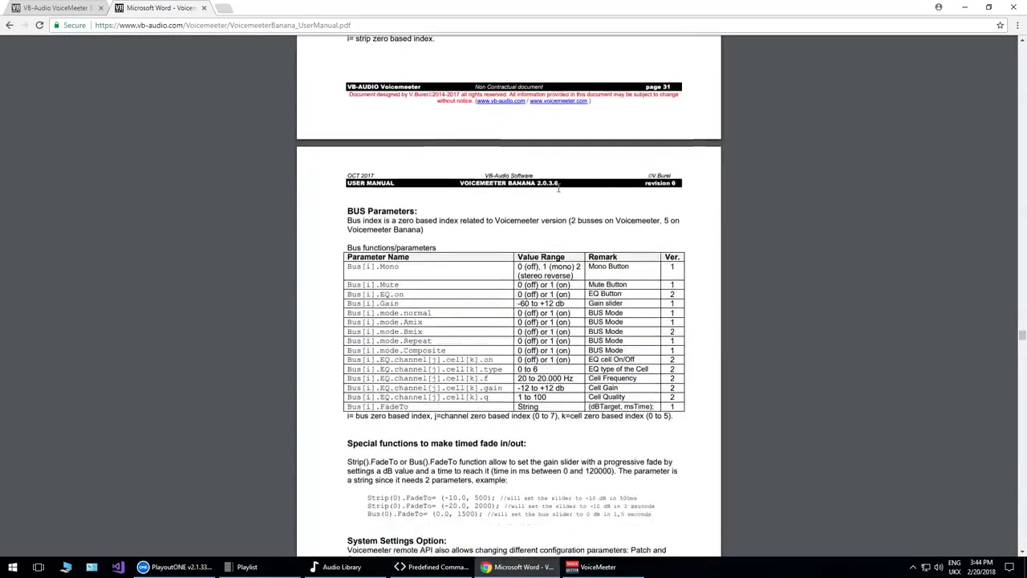
scroll(558, 187, down, 6)
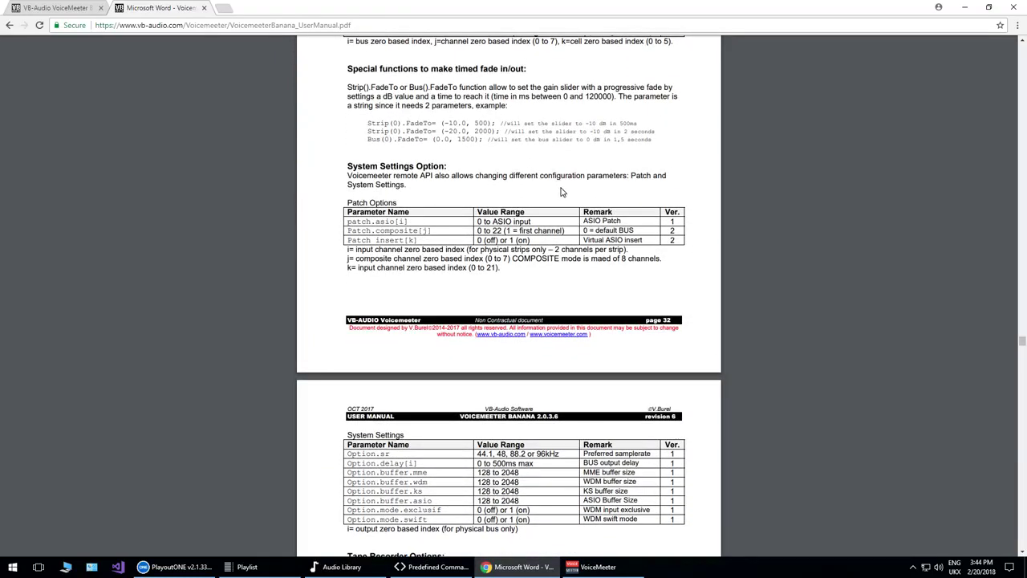
scroll(561, 187, down, 5)
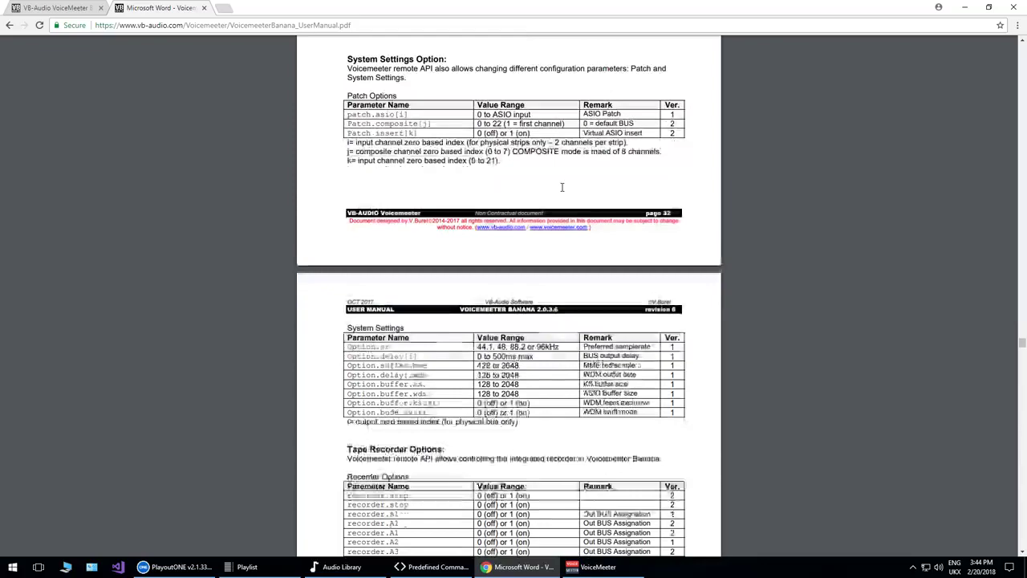
scroll(562, 187, up, 5)
scroll(561, 187, up, 10)
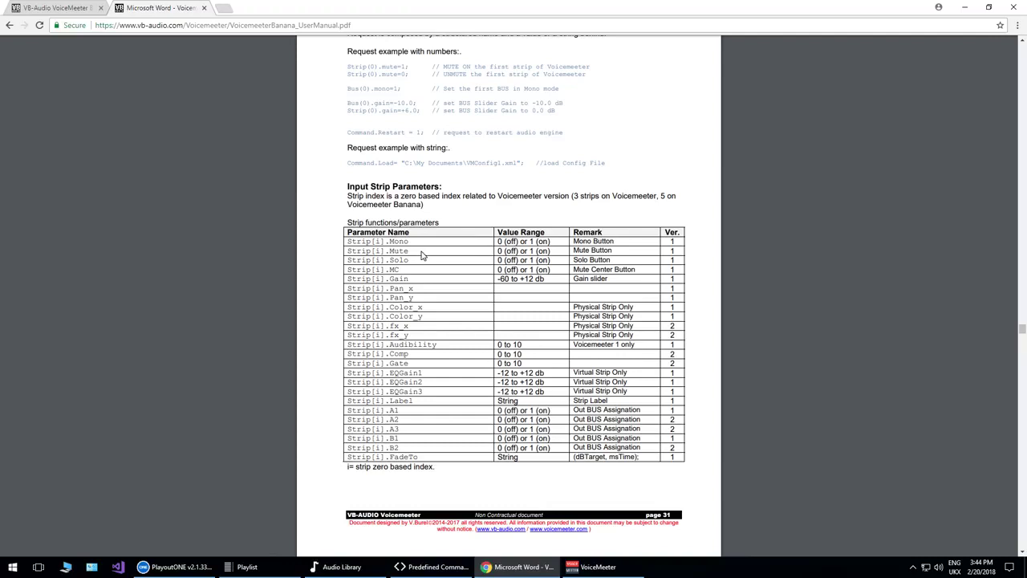
drag(412, 250, 349, 254)
right_click(365, 249)
click(385, 256)
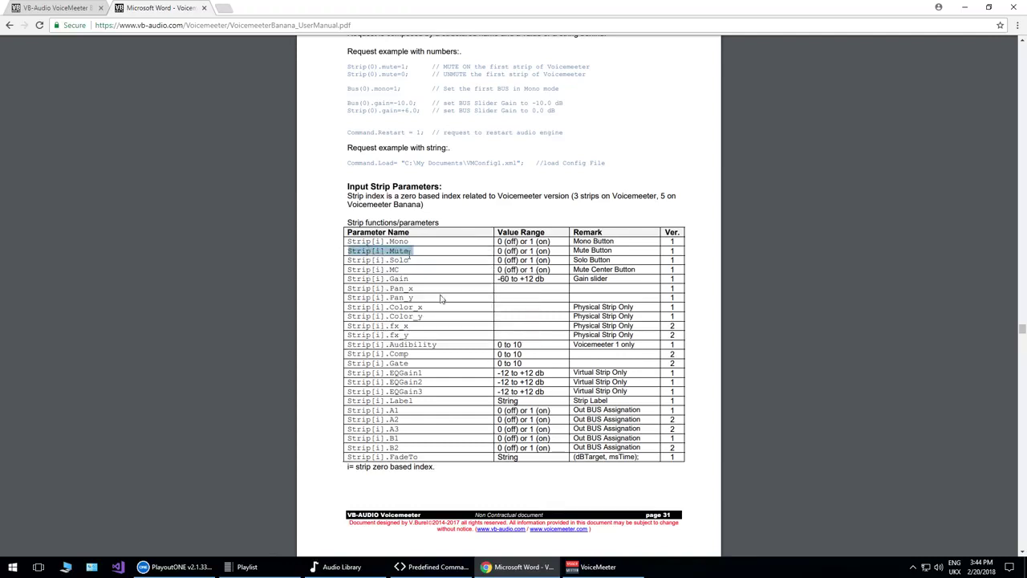
- Enter VBAN parameters Strip[3].Mute=1 by pasting Strip[i].Mute and replacing i with 3
click(433, 567)
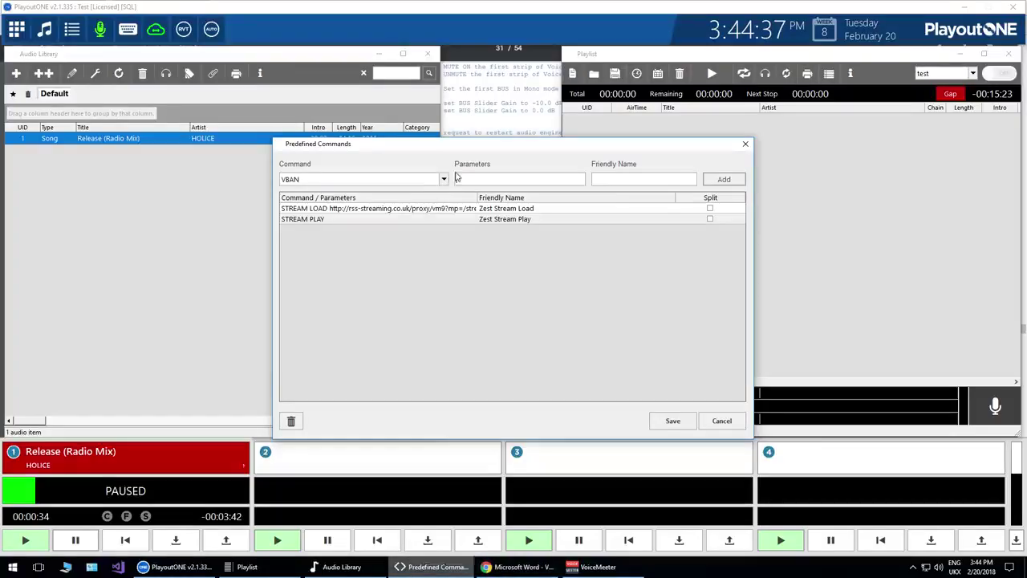
right_click(479, 177)
click(506, 223)
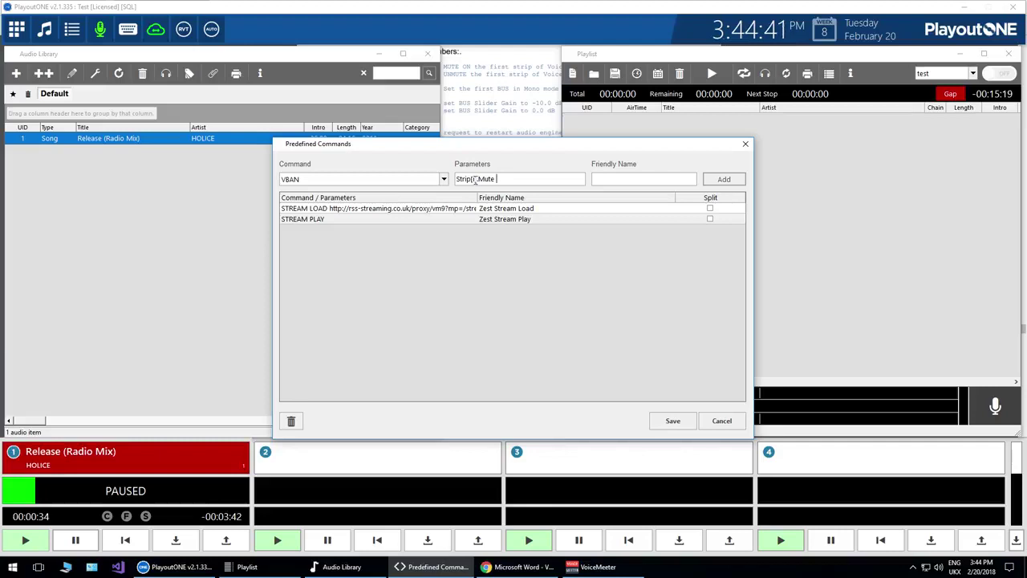
double_click(473, 178)
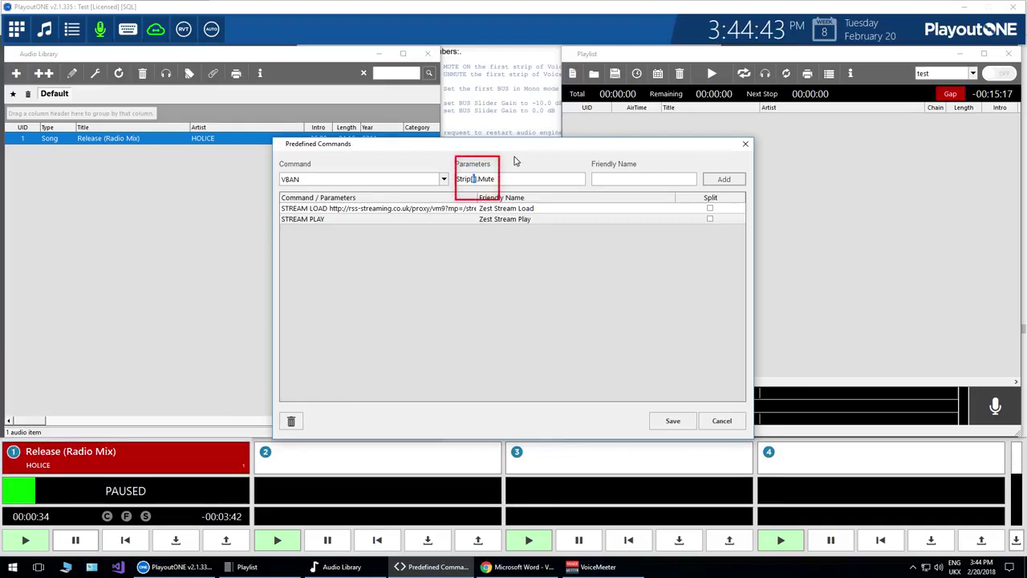
key(alt+Tab)
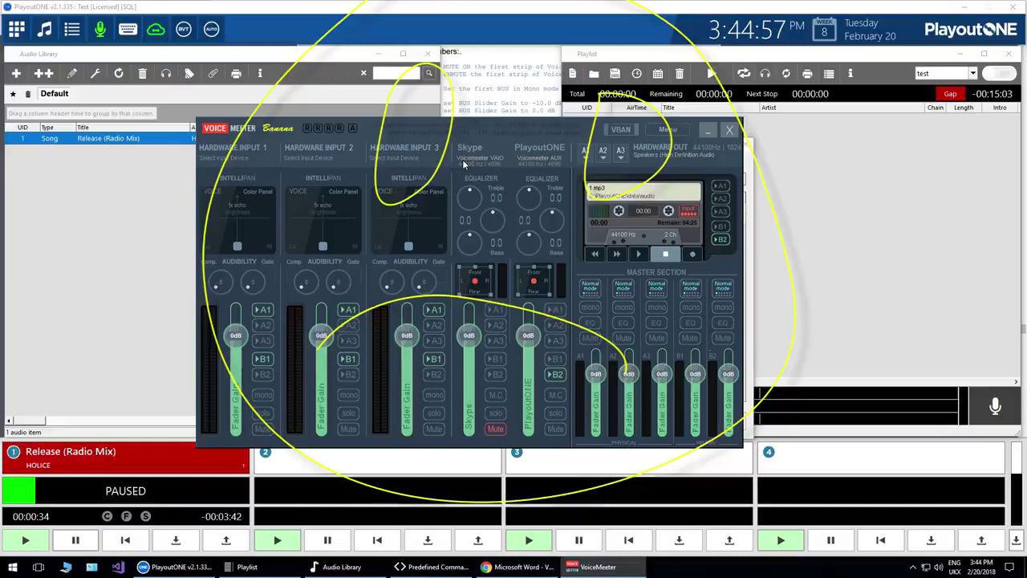
key(ctrl)
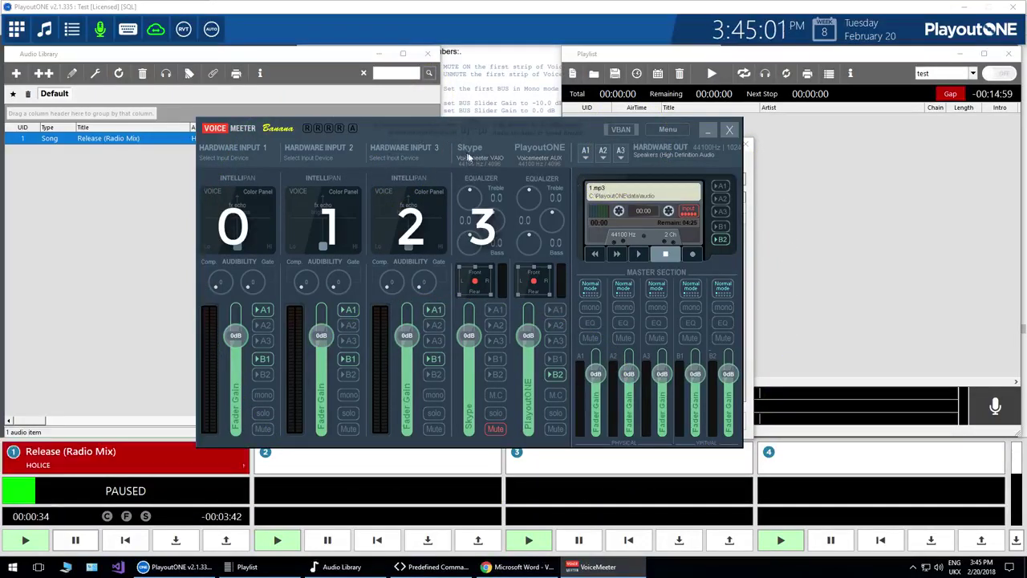
click(751, 249)
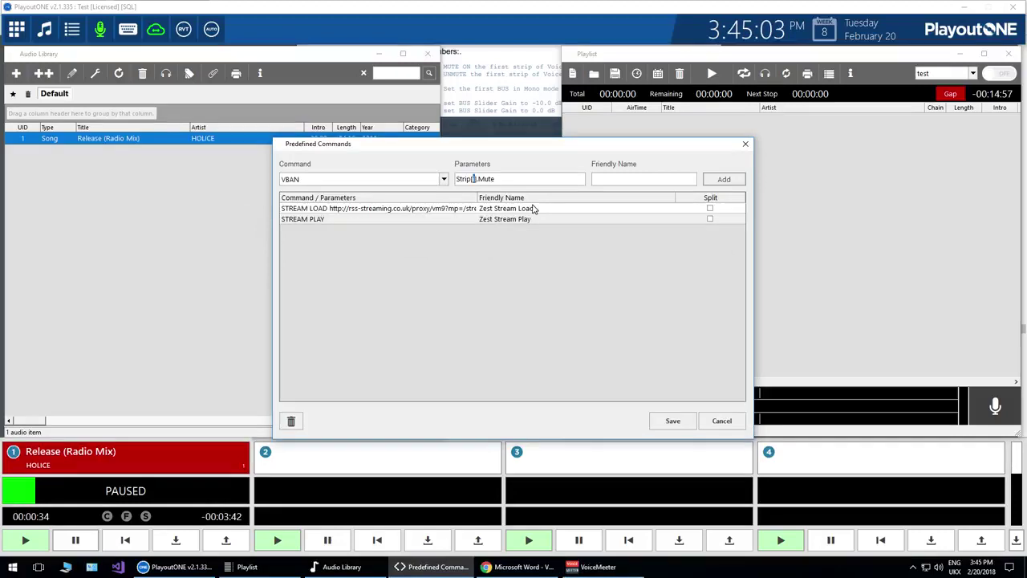
text(3)
click(514, 179)
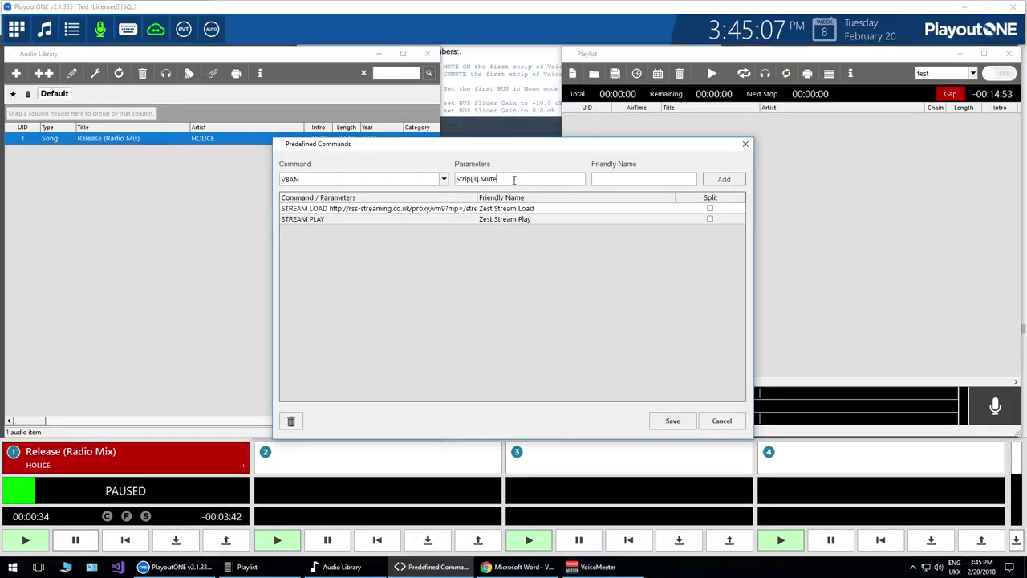
text(=)
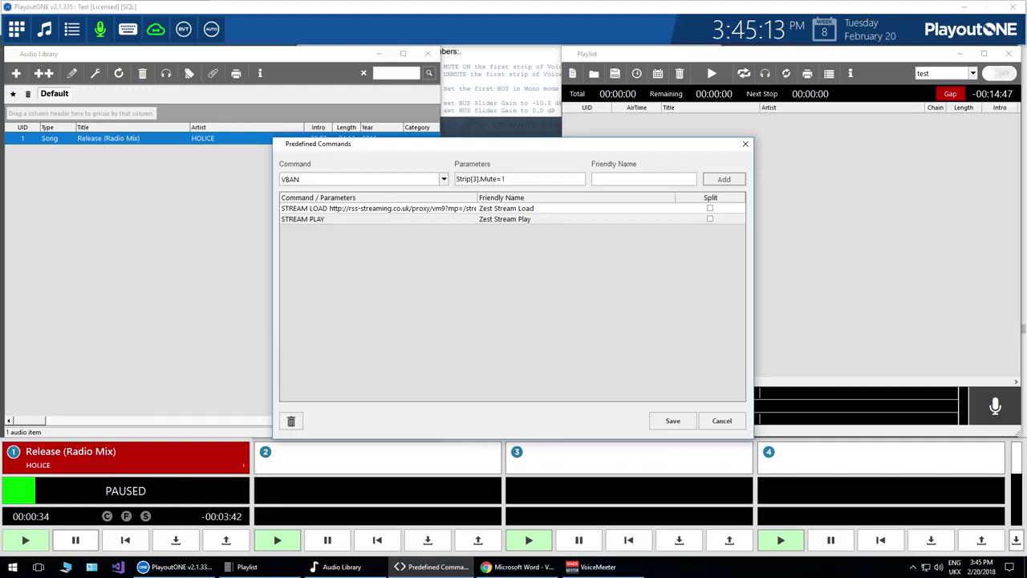
text(1)
- Name the command Skype Mute, add it, and save the predefined commands
click(624, 178)
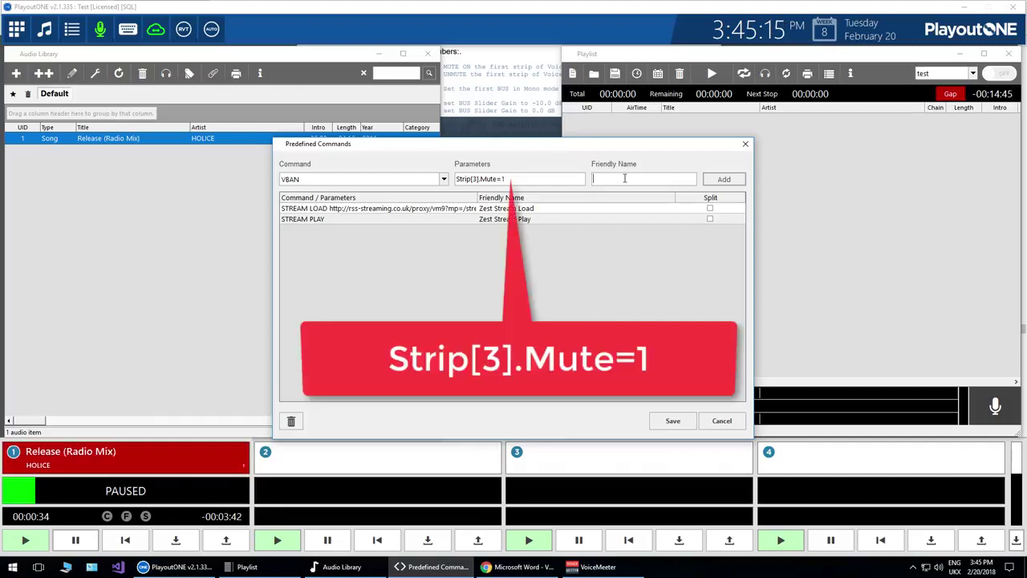
text(Sky)
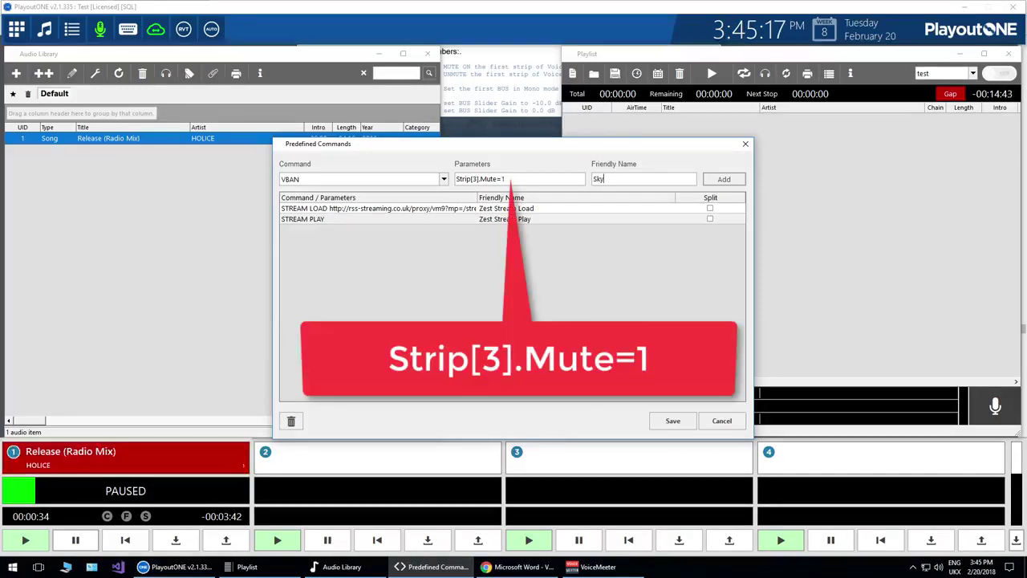
text(pe Un)
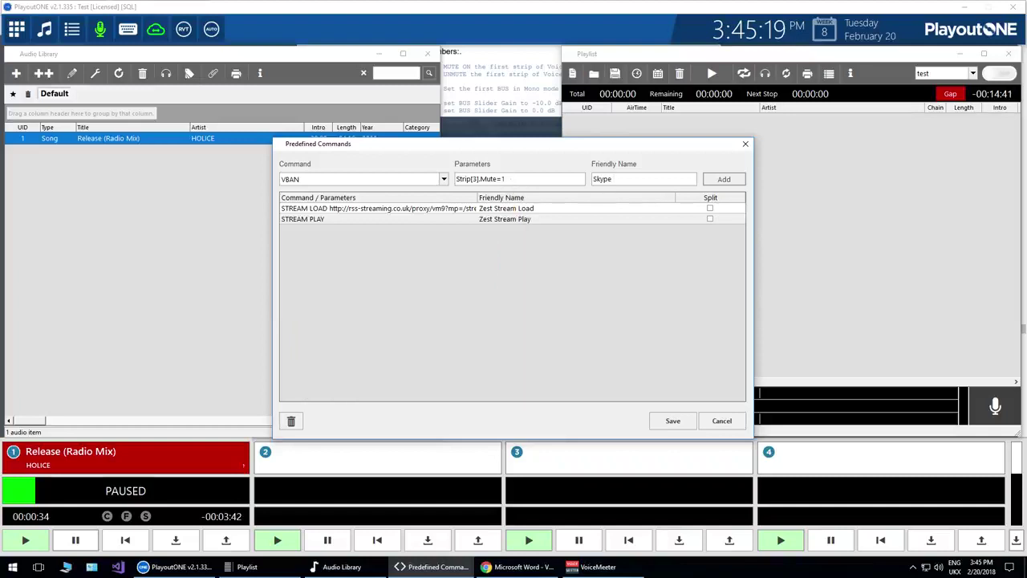
text(Mut)
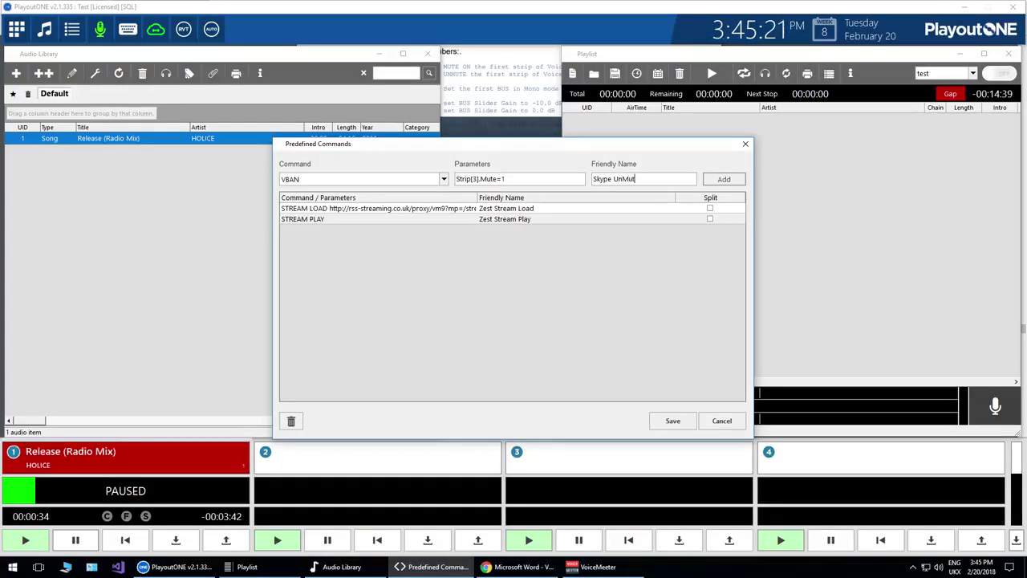
text(e)
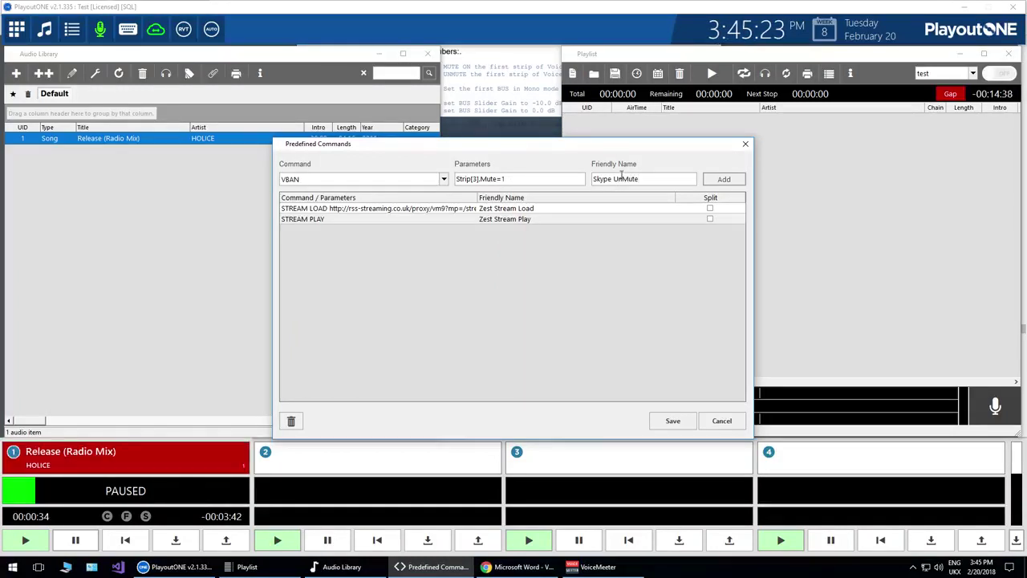
key(BackSpace)
click(723, 179)
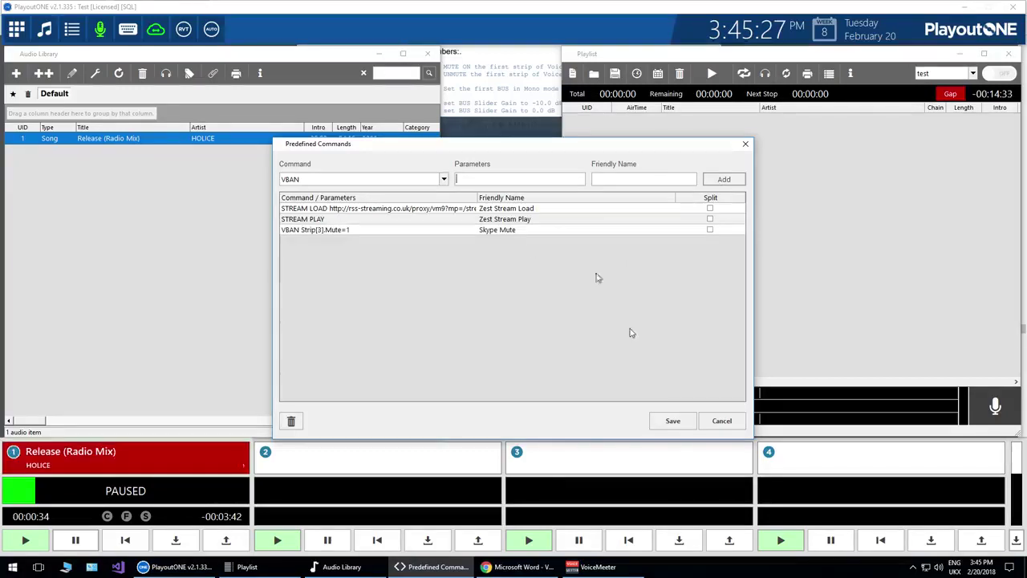
click(671, 421)
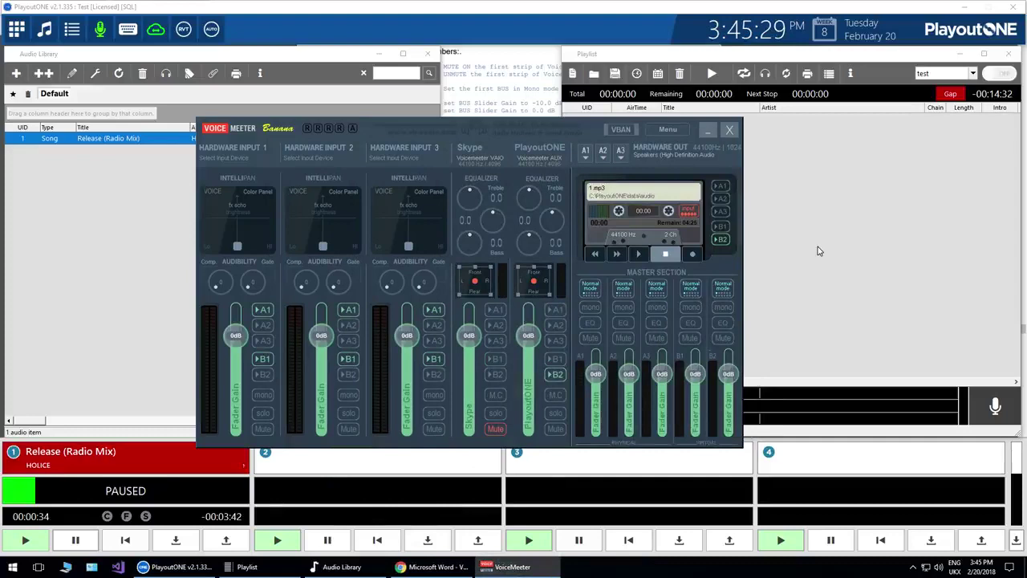
- Insert the Skype Mute predefined command into the playlist
right_click(747, 171)
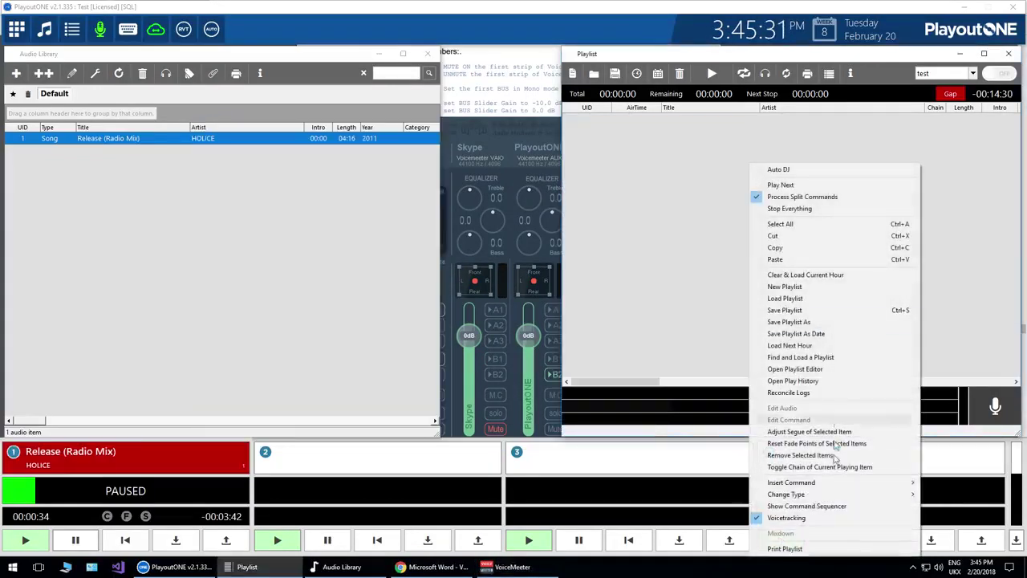
mouse_move(835, 482)
mouse_move(663, 482)
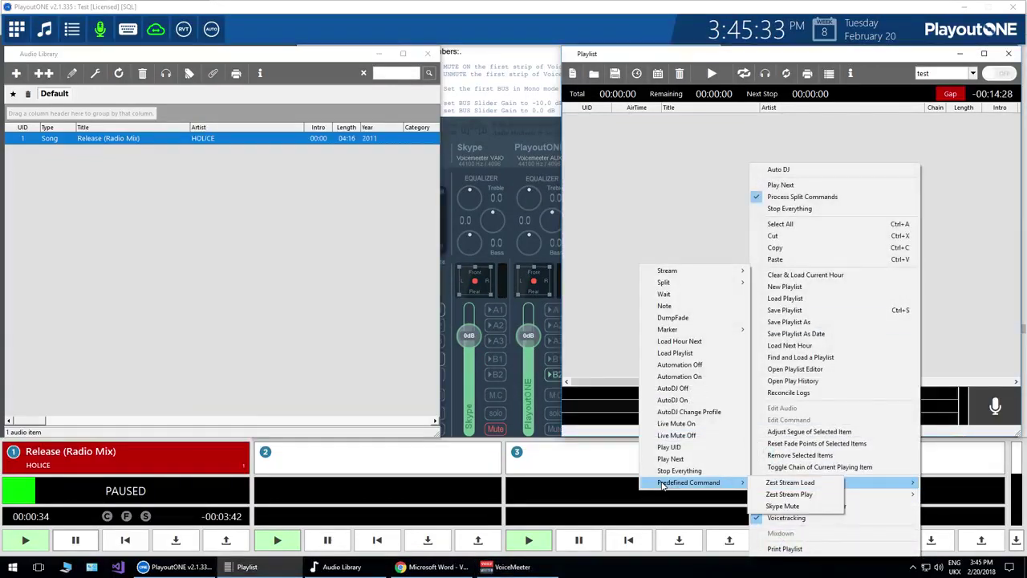
click(782, 505)
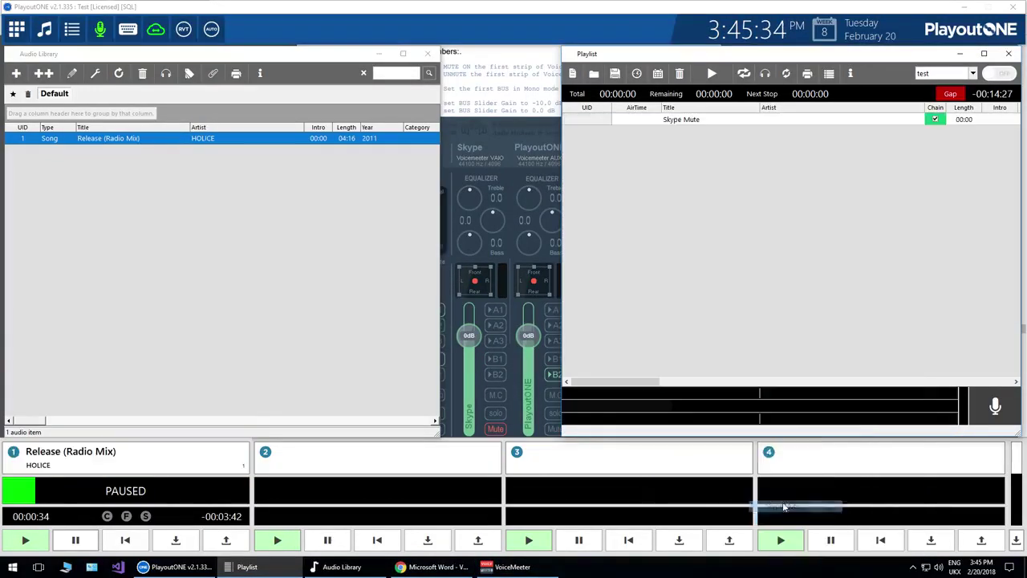
- Place the Voicemeeter mixer top-left, unload player 1, and start the playlist to fire Skype Mute
click(497, 566)
click(427, 53)
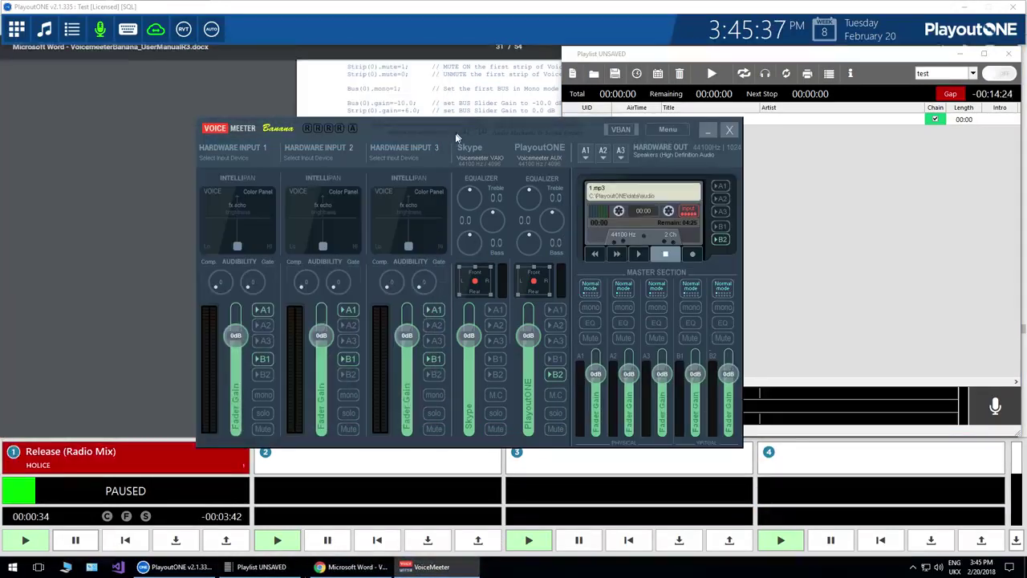
drag(433, 127, 235, 74)
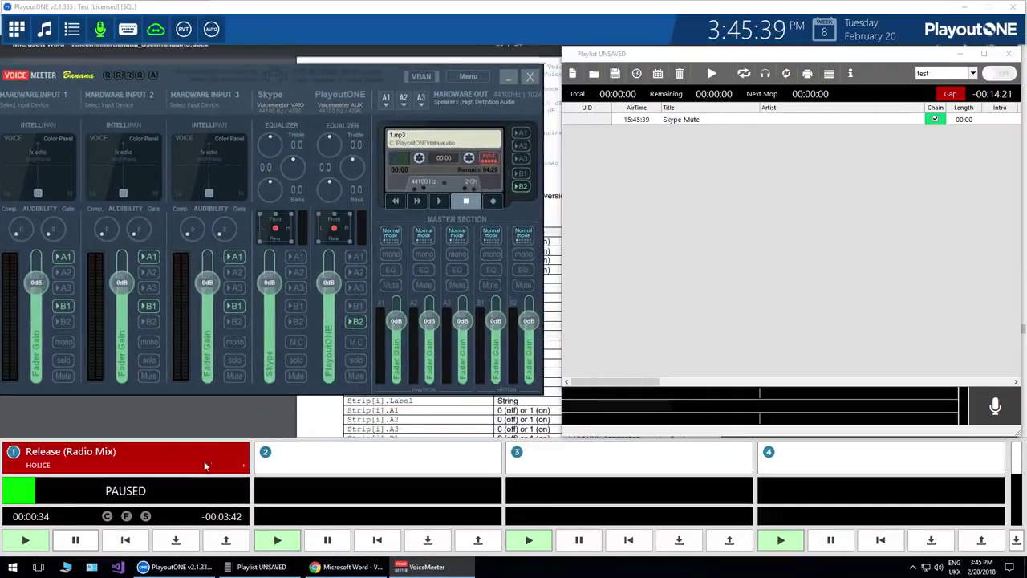
click(205, 466)
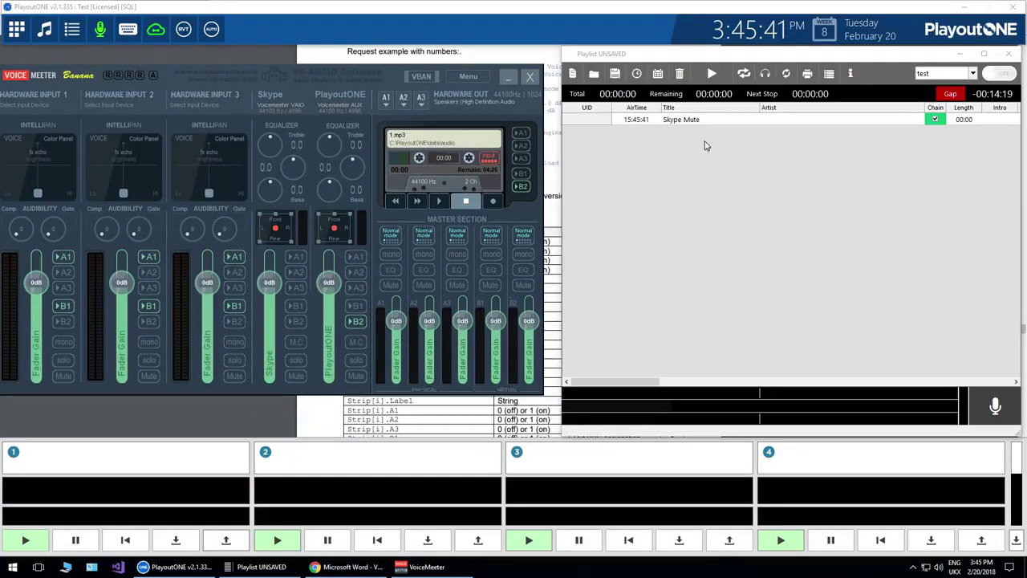
click(710, 74)
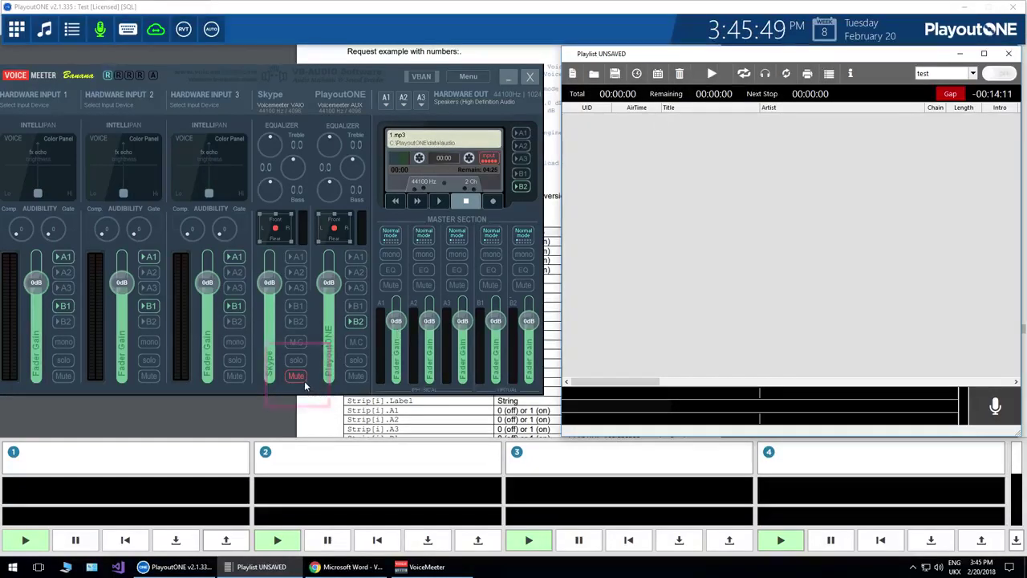
- Change the Skype Mute command's parameter to Strip[3].Mute=0
click(16, 29)
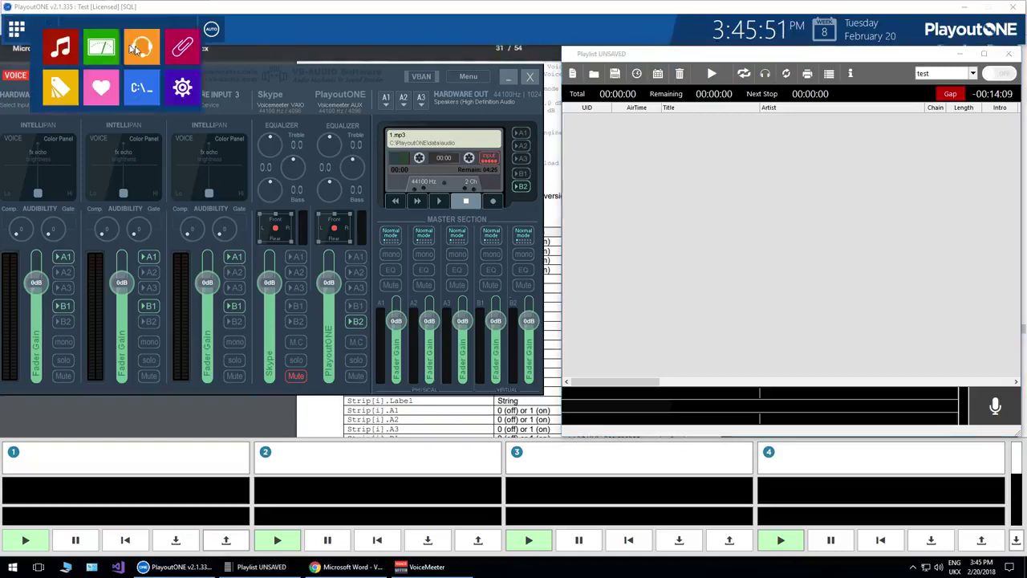
click(157, 90)
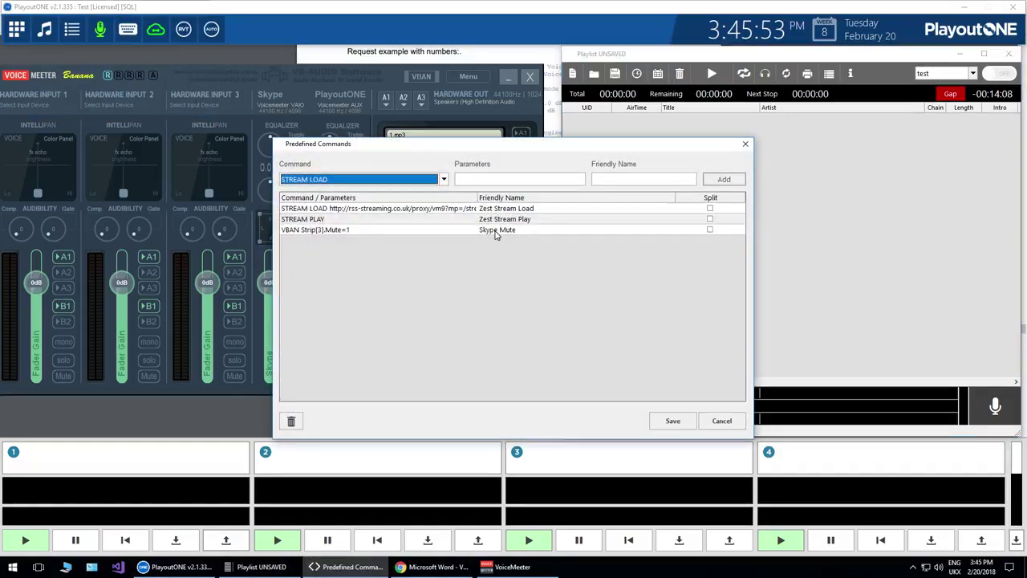
click(497, 232)
click(354, 230)
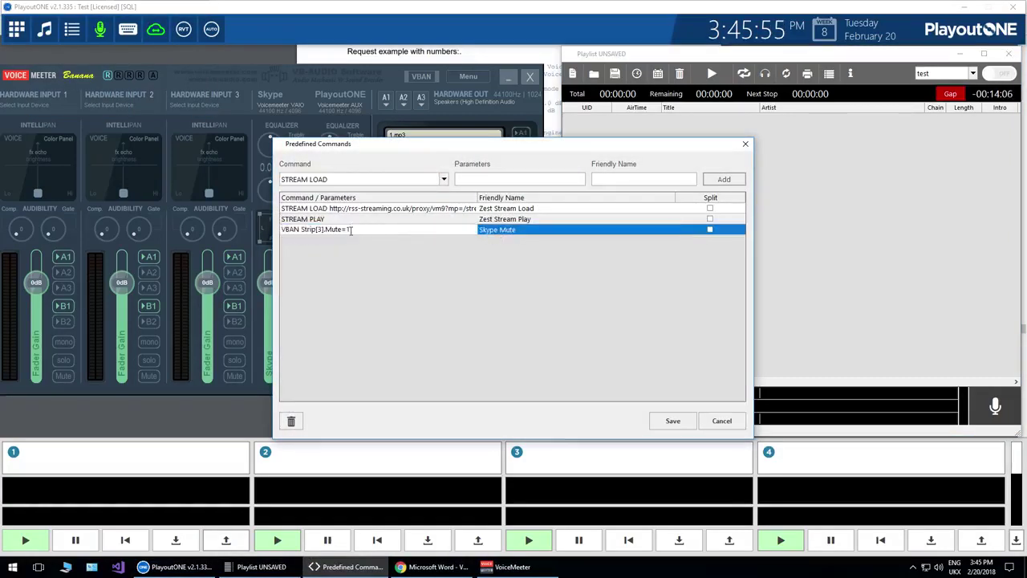
key(BackSpace)
text(0)
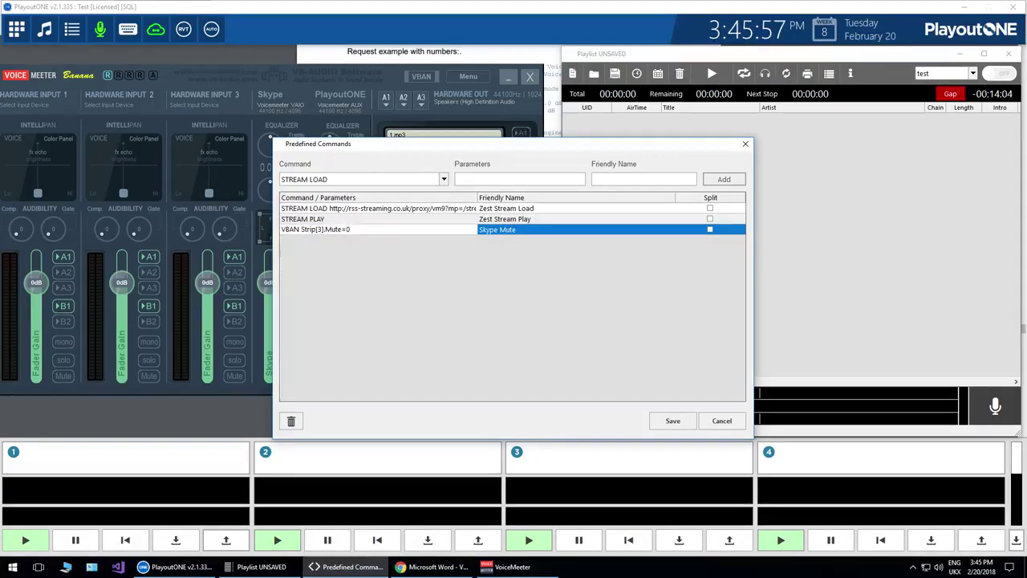
key(Return)
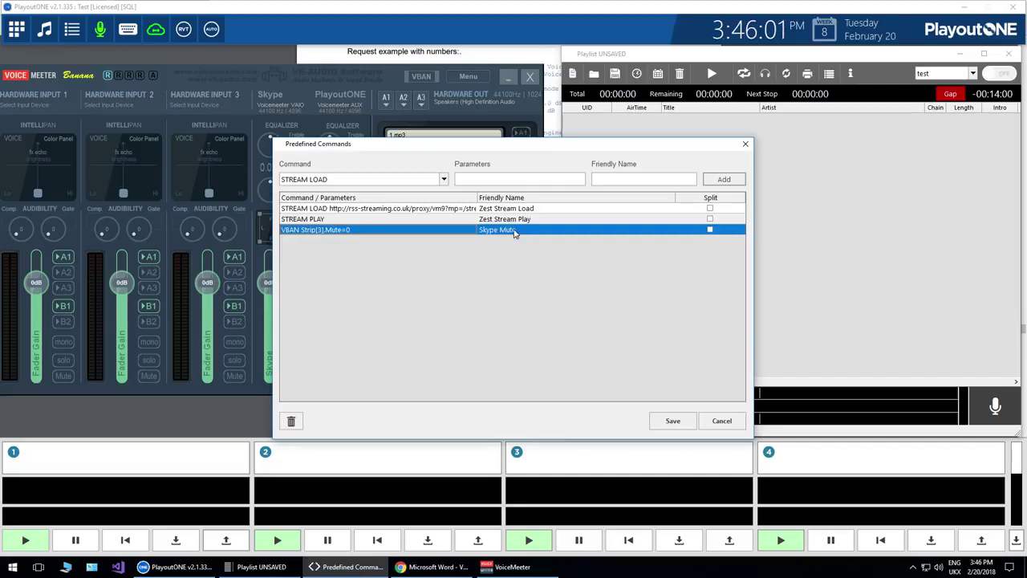
- Rename that command to Skype UnMute
drag(477, 145, 560, 119)
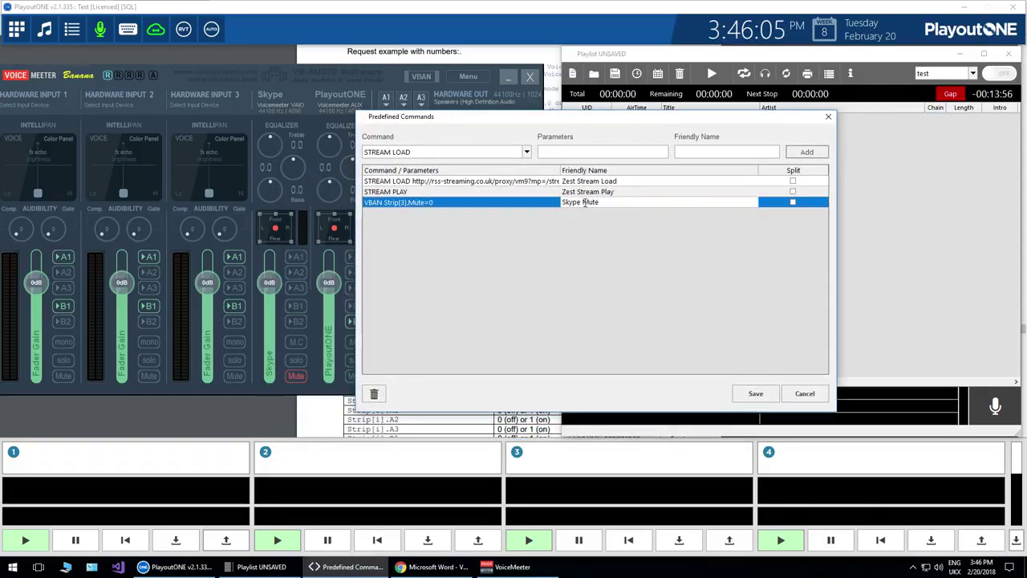
text(n)
key(Return)
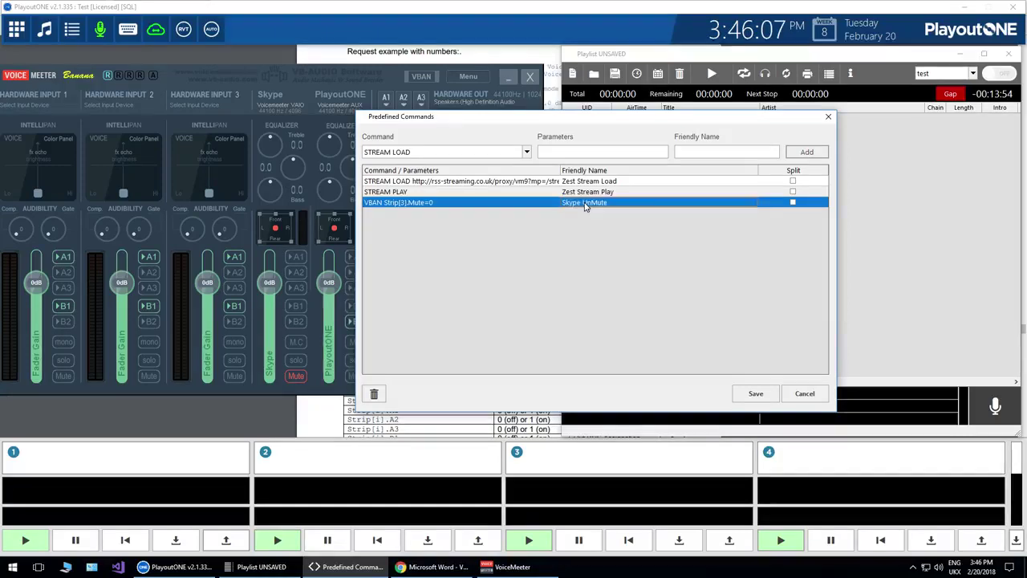
- Save the commands, insert Skype UnMute into the playlist, and run it to unmute Skype
click(747, 392)
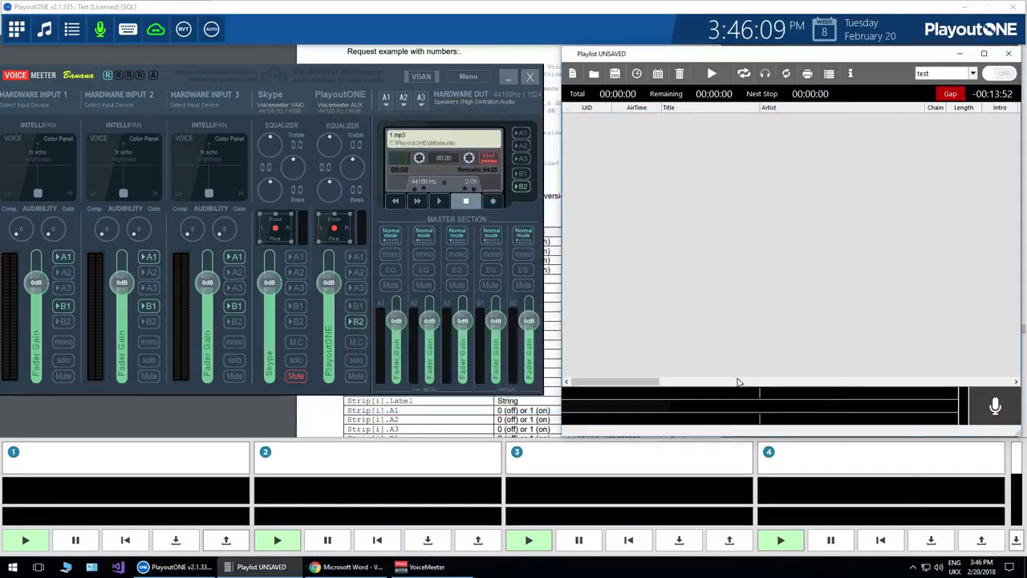
right_click(743, 231)
mouse_move(851, 483)
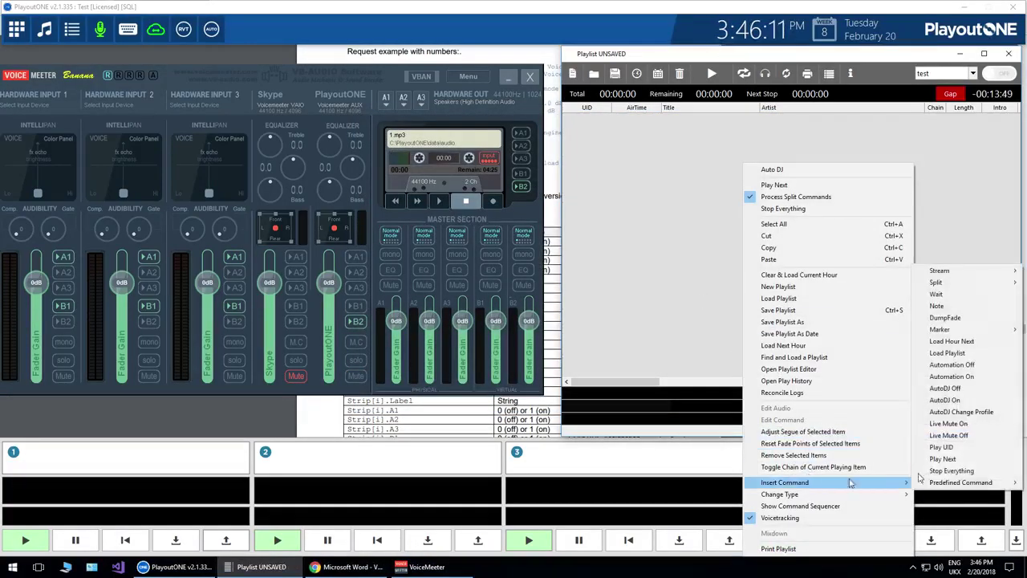
mouse_move(989, 484)
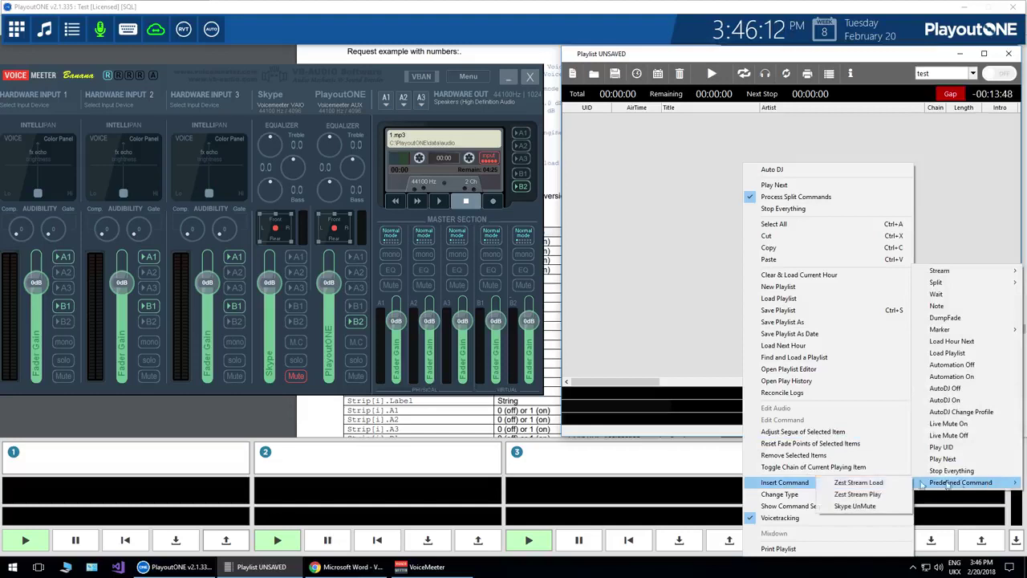
click(874, 506)
click(715, 73)
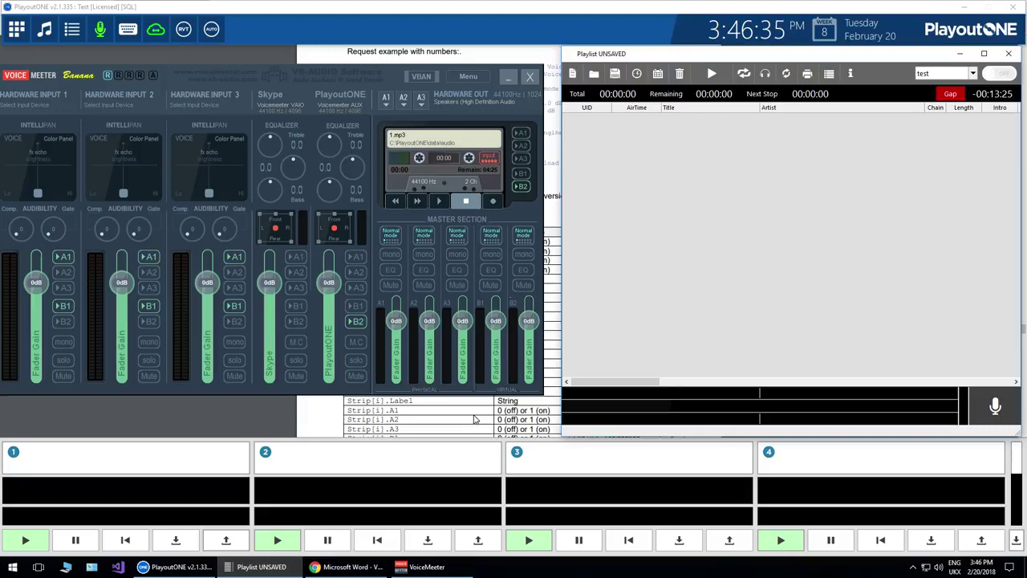
- Copy Strip[i].FadeTo from the manual's page 31 table and return to PlayoutONE's apps launcher
click(473, 419)
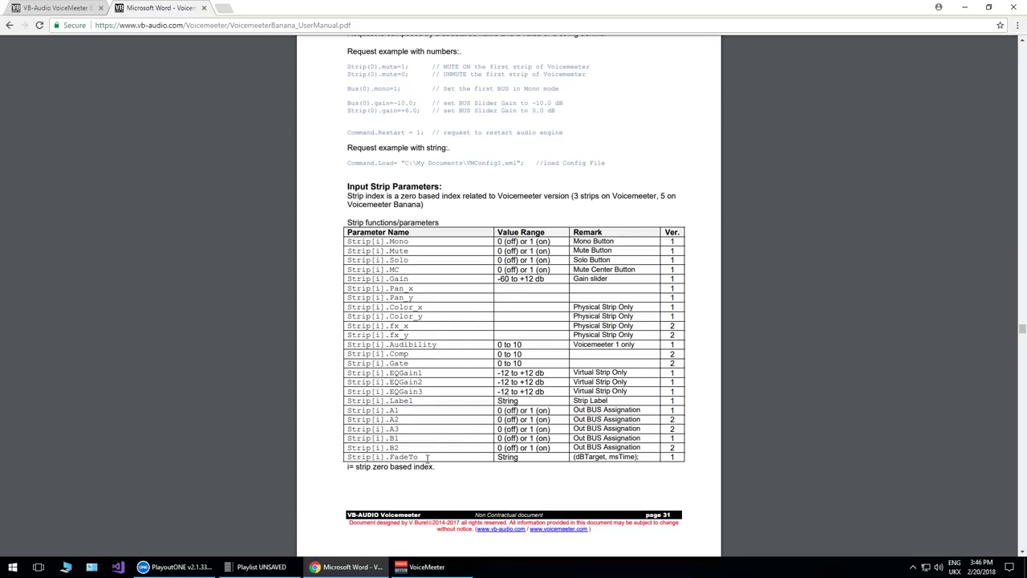
drag(427, 458, 338, 459)
right_click(366, 461)
click(393, 465)
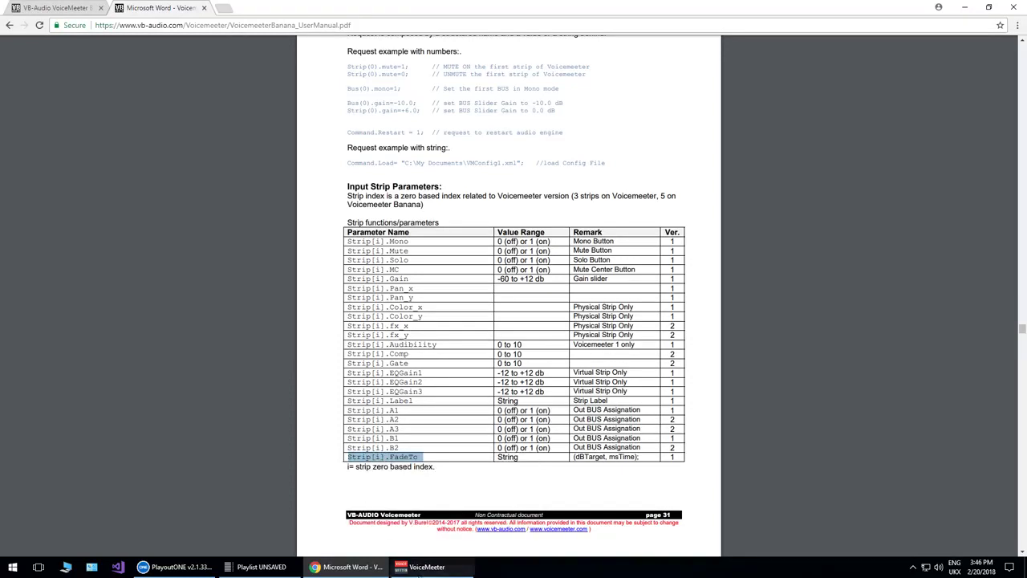
click(173, 566)
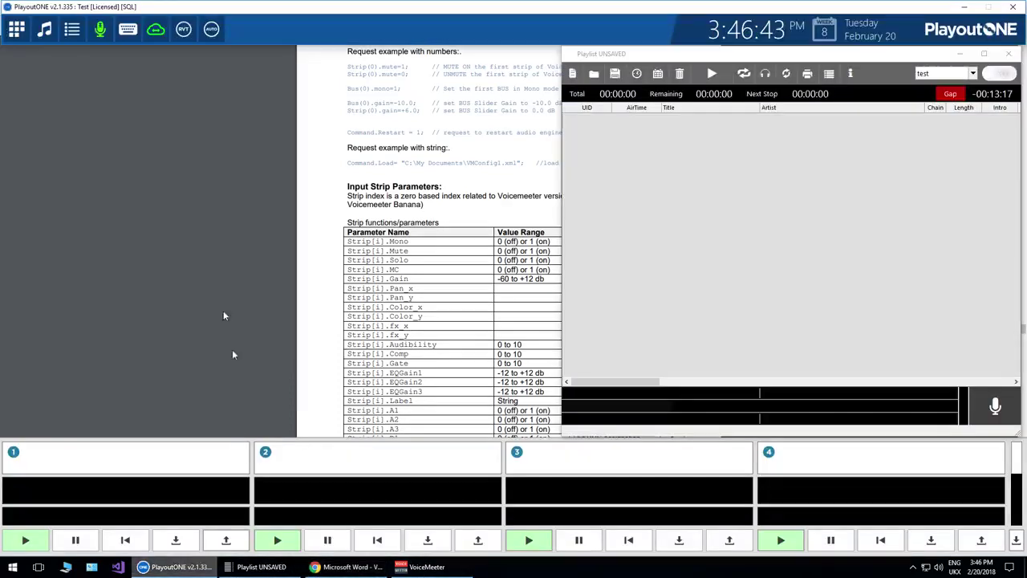
click(11, 29)
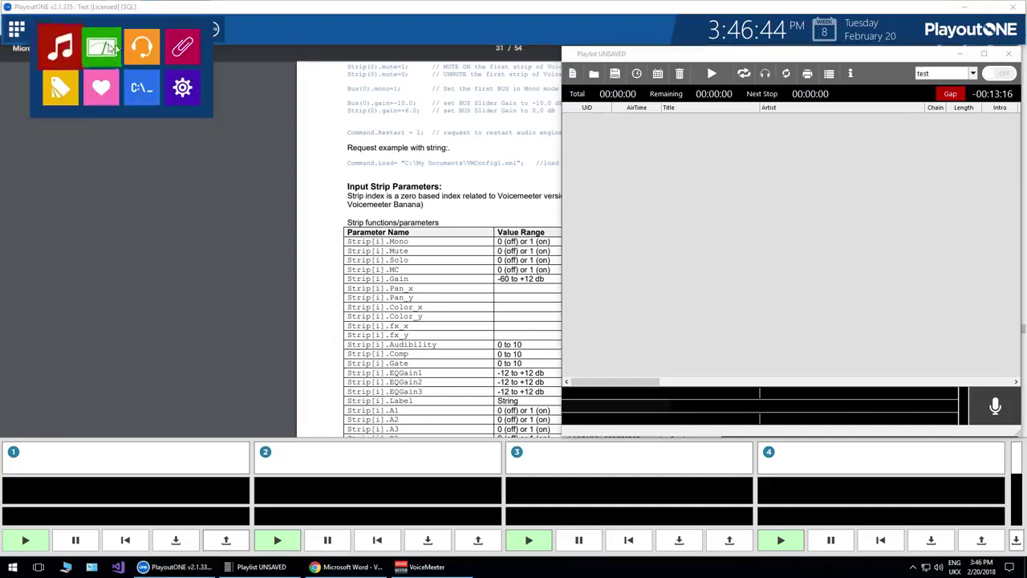
- Replace the VBAN command Strip[3].Mute=0 with Strip[i].FadeTo=(-60,5000)
click(148, 83)
click(347, 230)
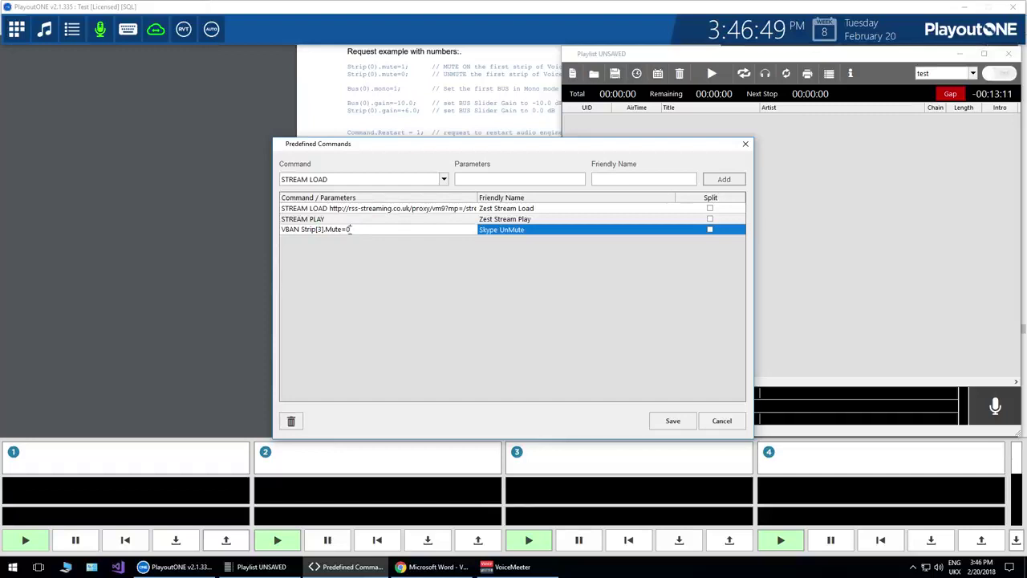
drag(350, 231, 300, 232)
key(BackSpace)
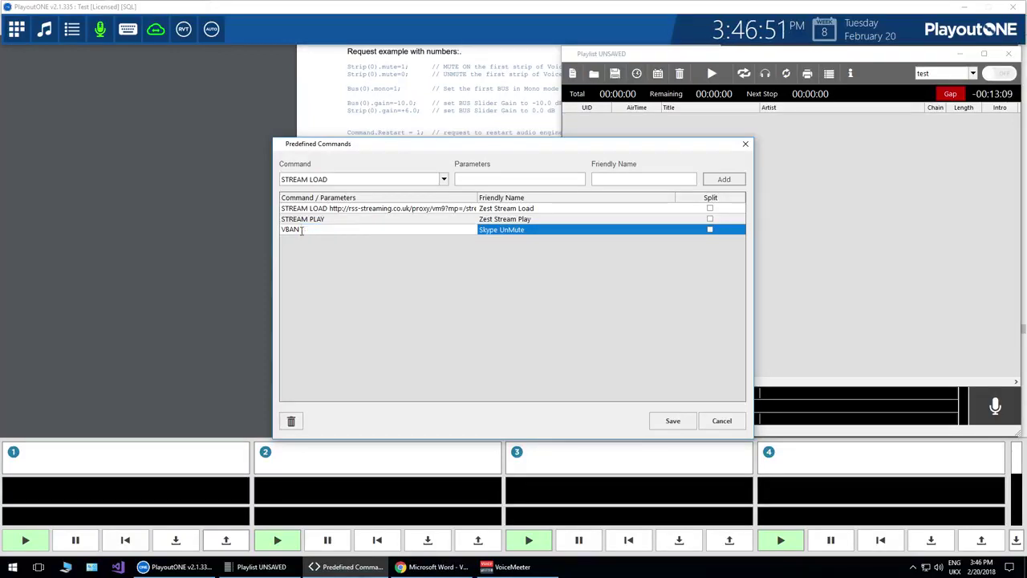
key(ctrl+v)
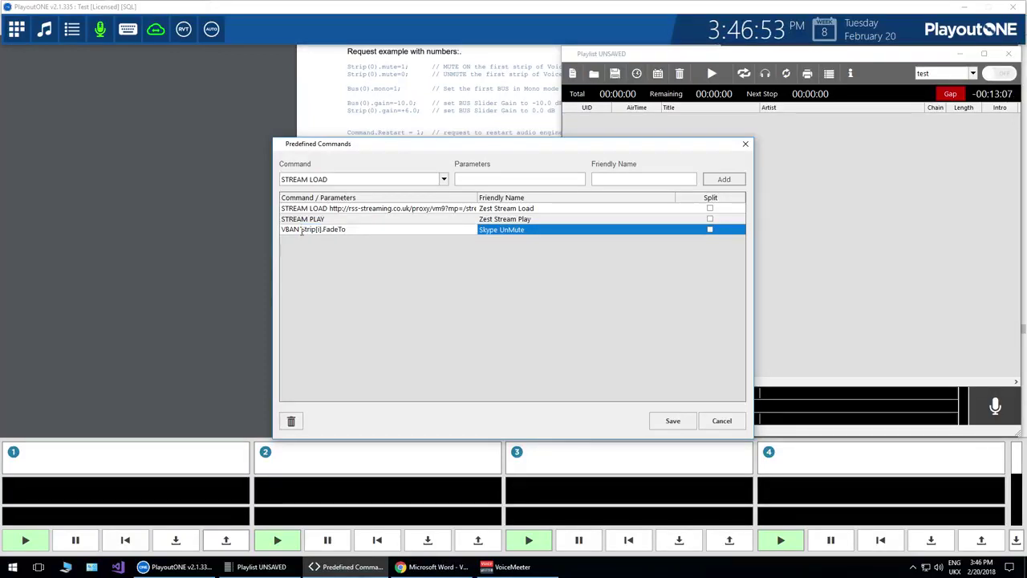
text(=)
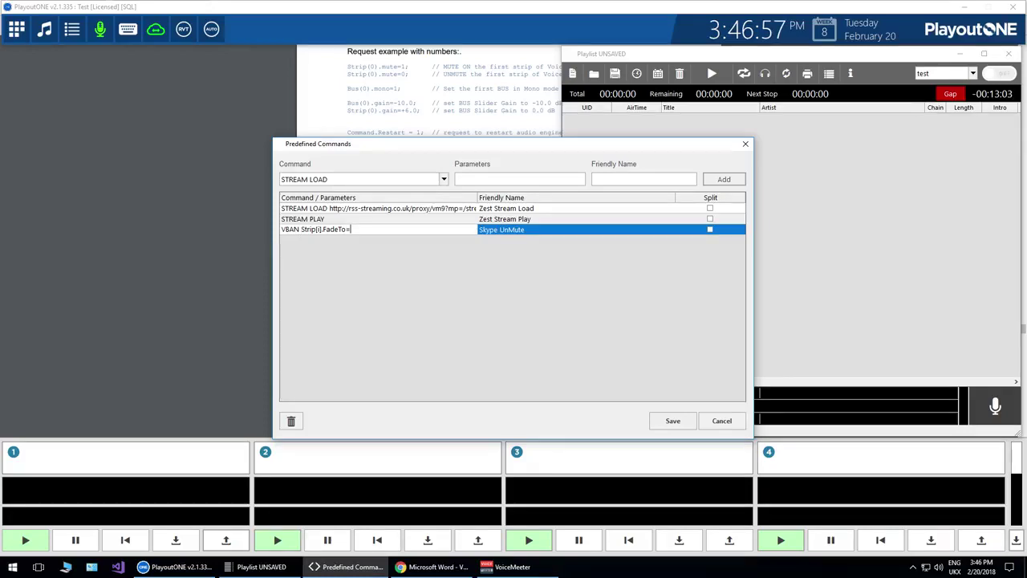
text(()
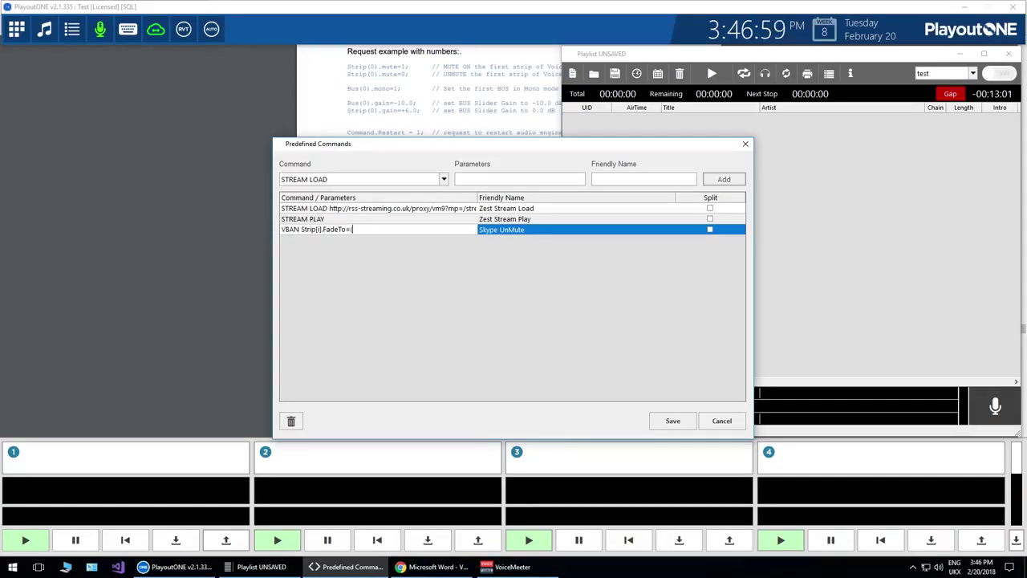
text(-6)
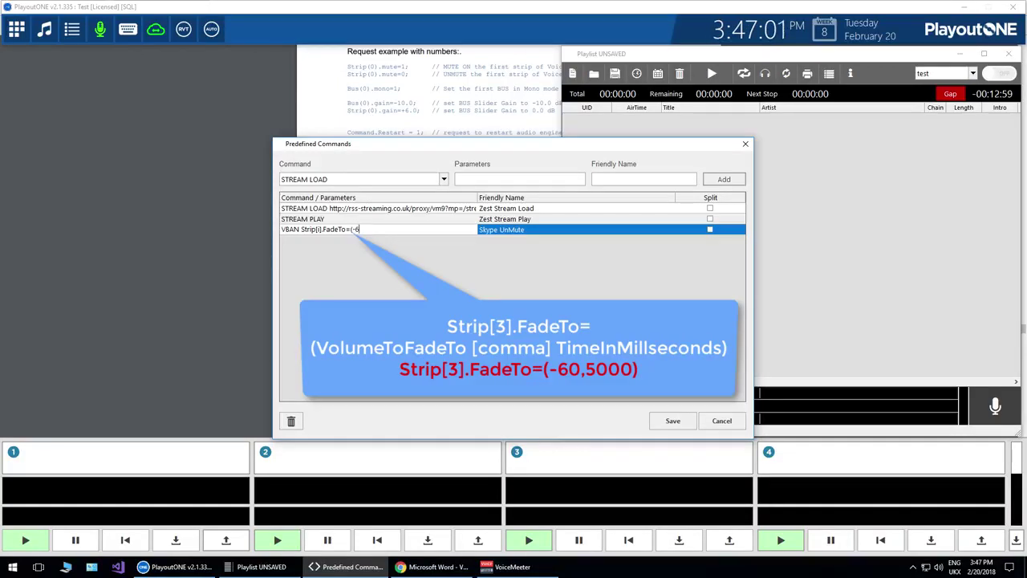
text(0,)
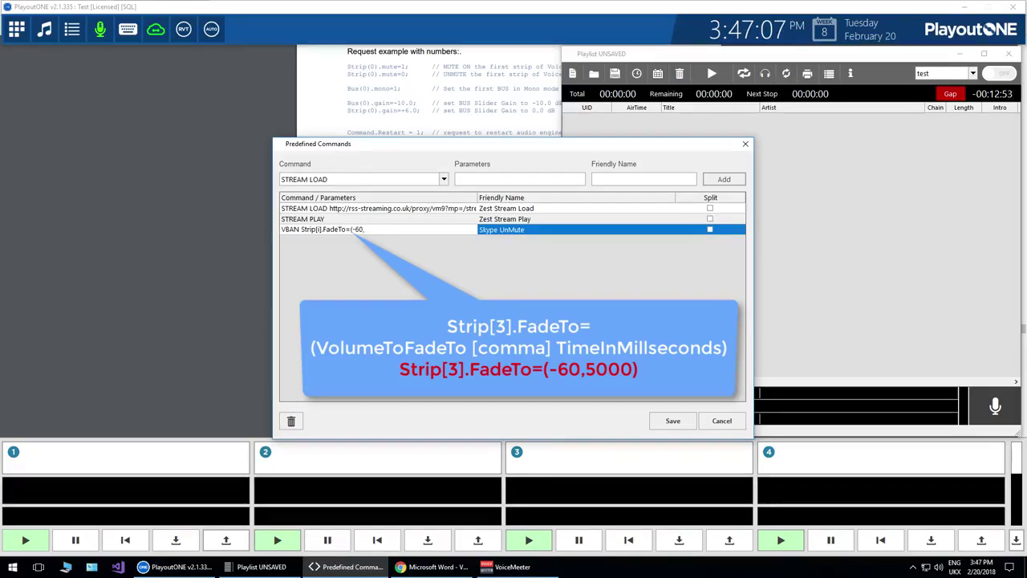
text(5000)
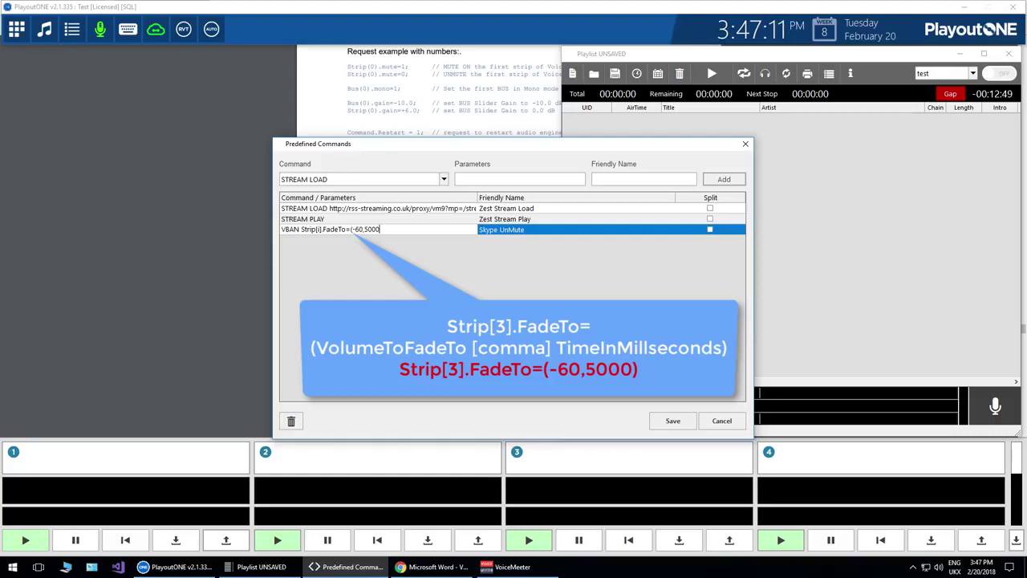
text()))
key(Return)
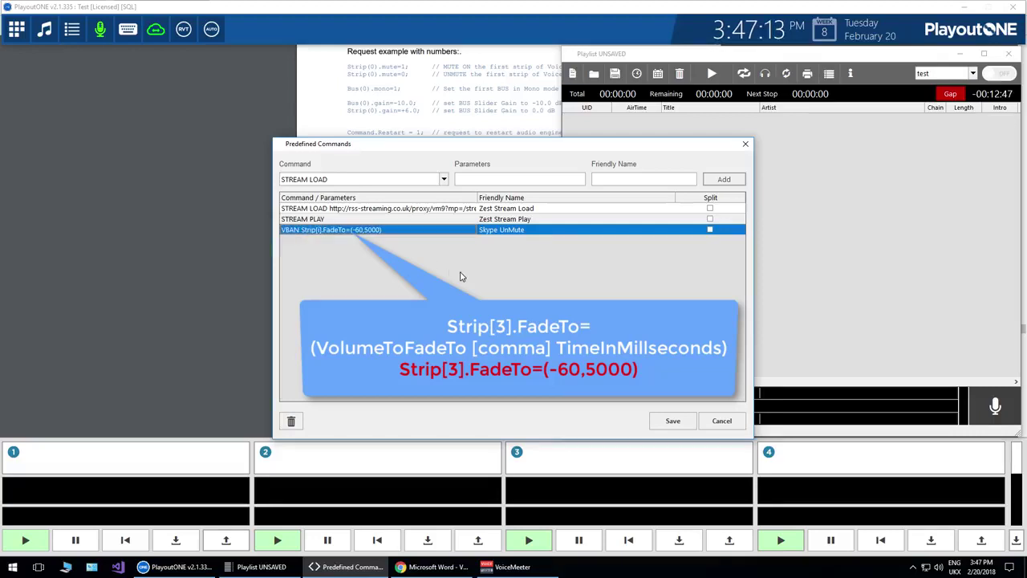
- Rename the command from Skype UnMute to Skype Fade Out
click(551, 230)
drag(532, 229, 495, 230)
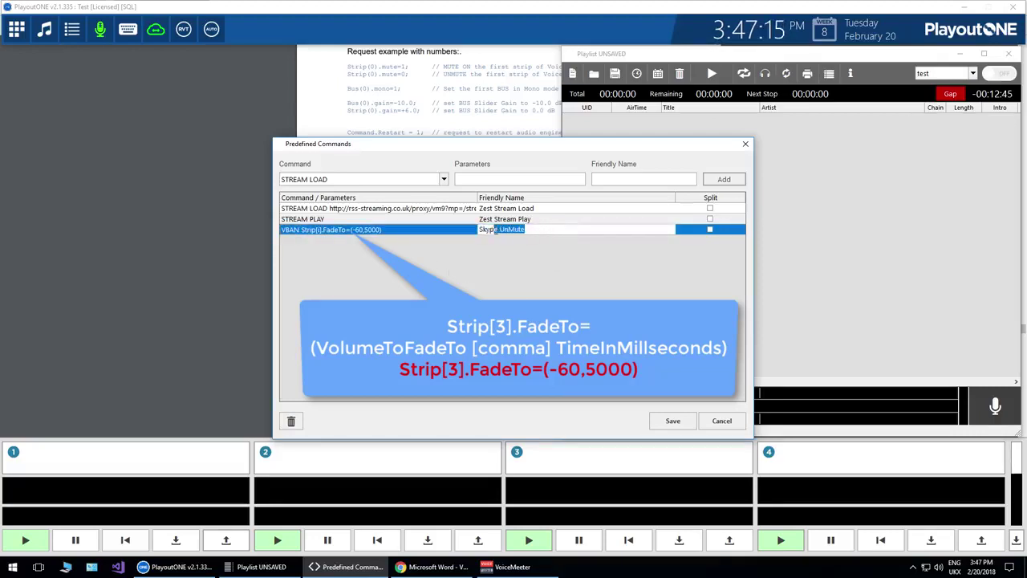
text(Fade)
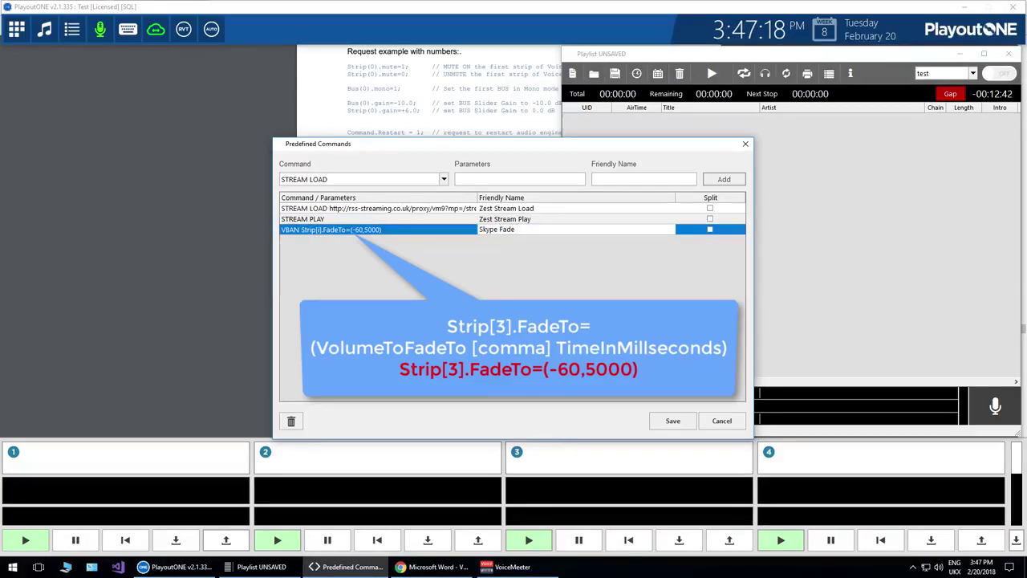
text( Out)
key(Return)
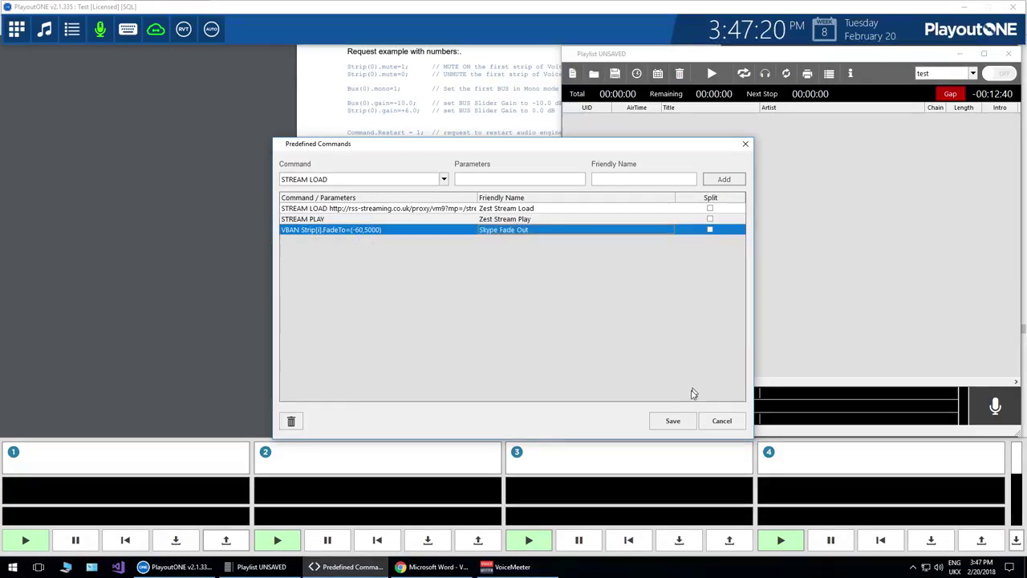
- Save the predefined commands and insert Skype Fade Out into the playlist
click(672, 421)
right_click(730, 286)
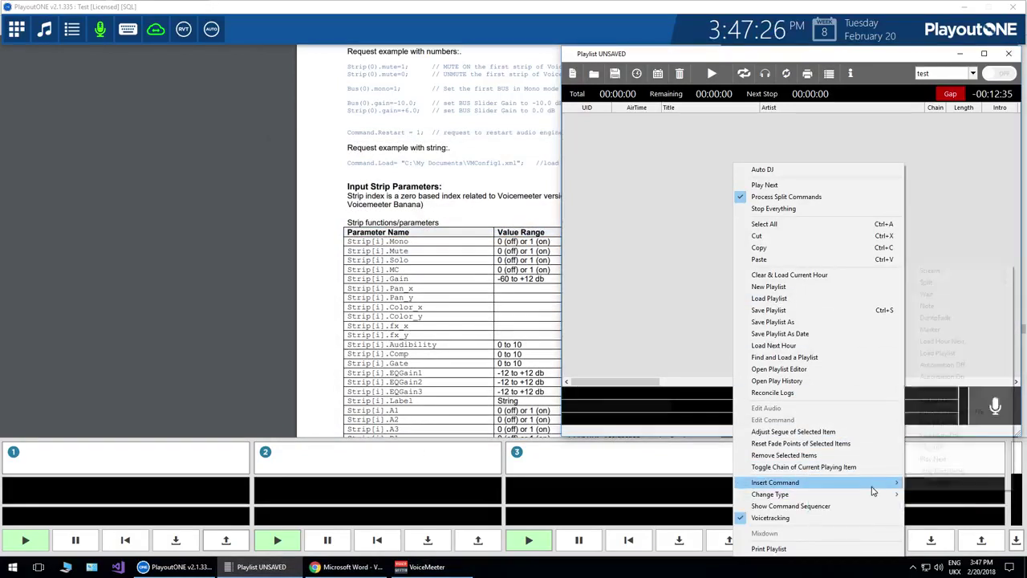
mouse_move(873, 482)
mouse_move(910, 484)
click(844, 505)
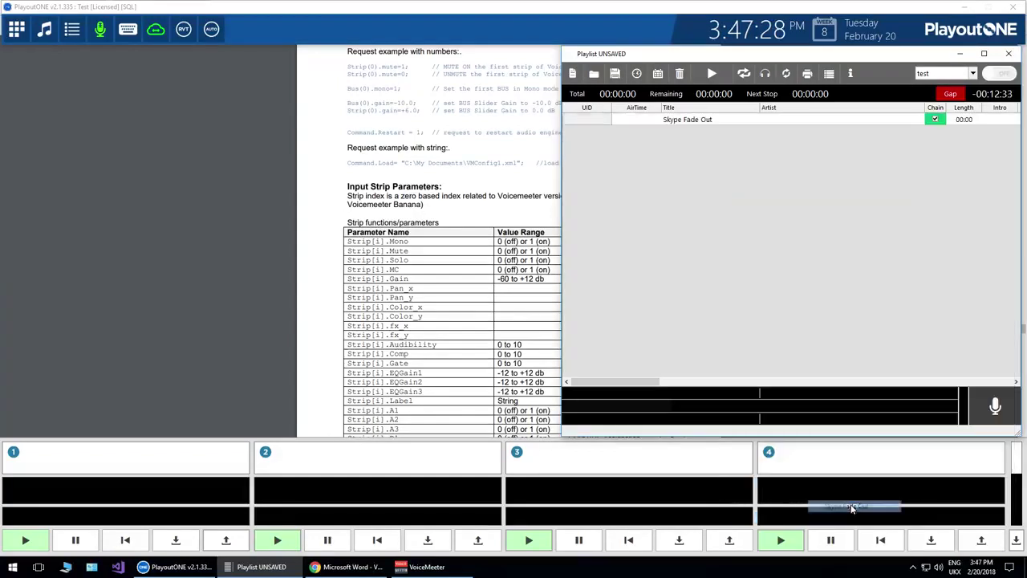
- With Voicemeeter in front, play Skype Fade Out so Hardware Input 1 fades toward -60 dB
click(421, 567)
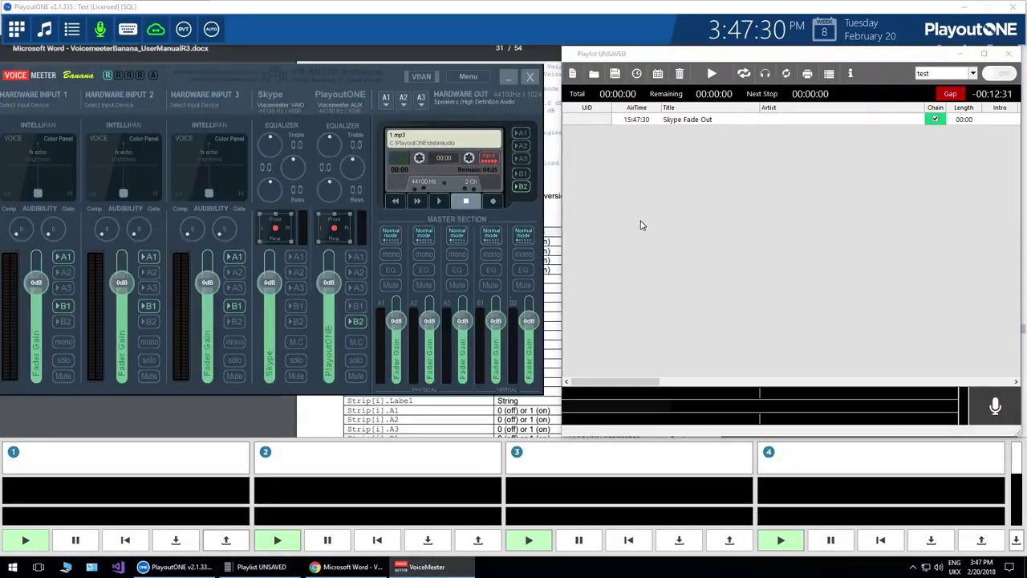
click(711, 74)
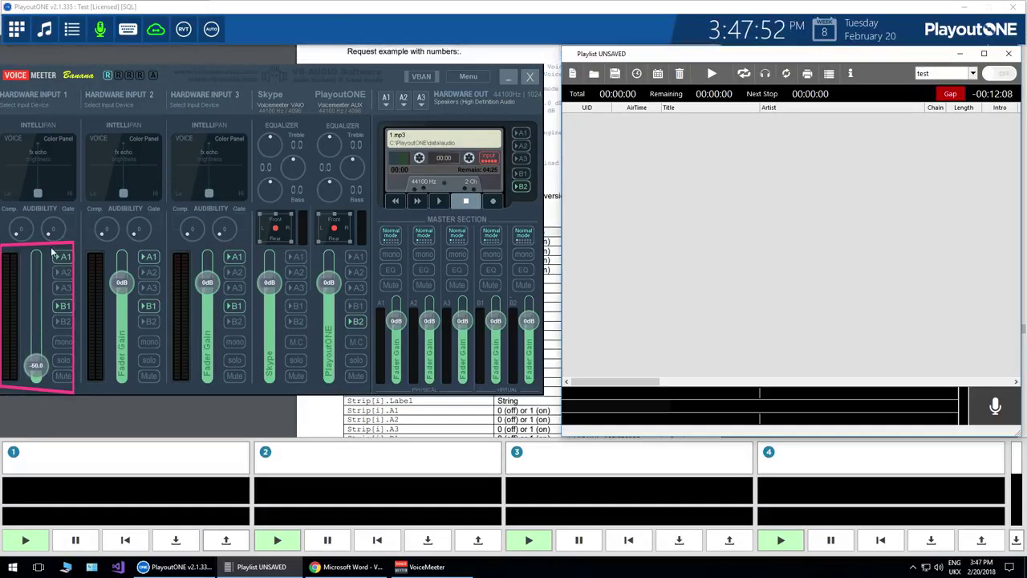
- Change the Skype Fade Out command's parameters to Strip[3].FadeTo=(-60,5000)
click(16, 29)
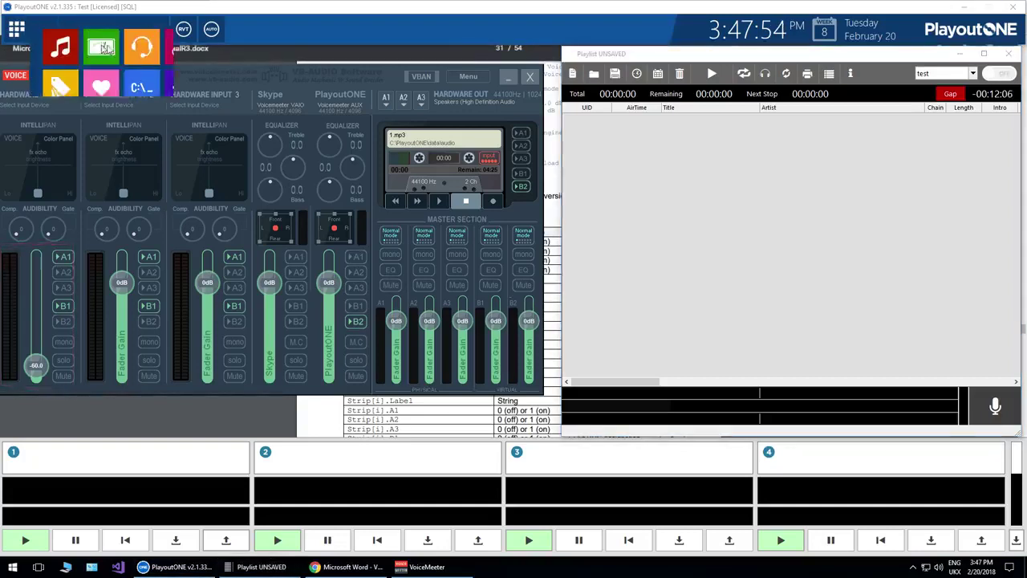
click(143, 88)
click(319, 229)
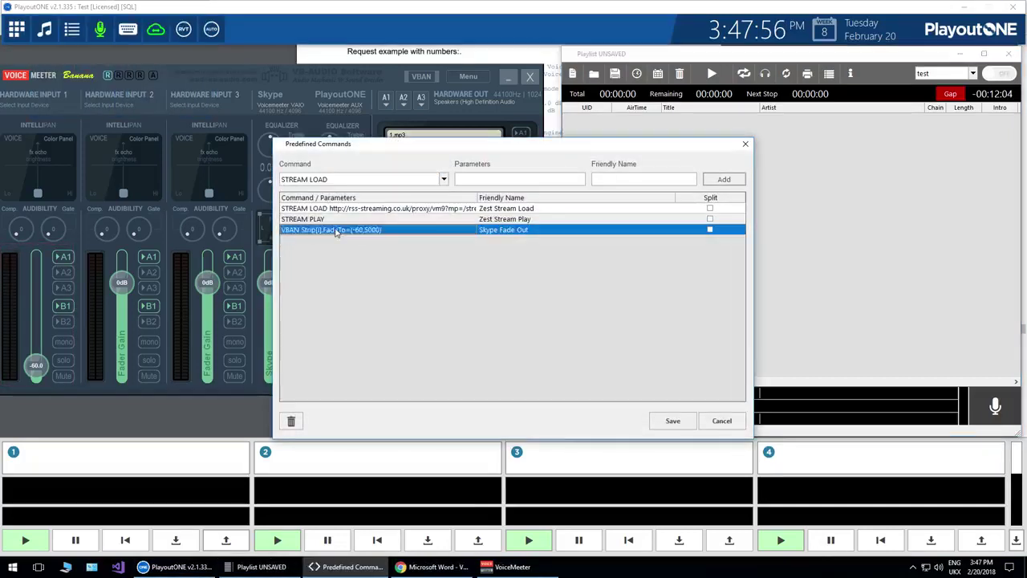
click(319, 230)
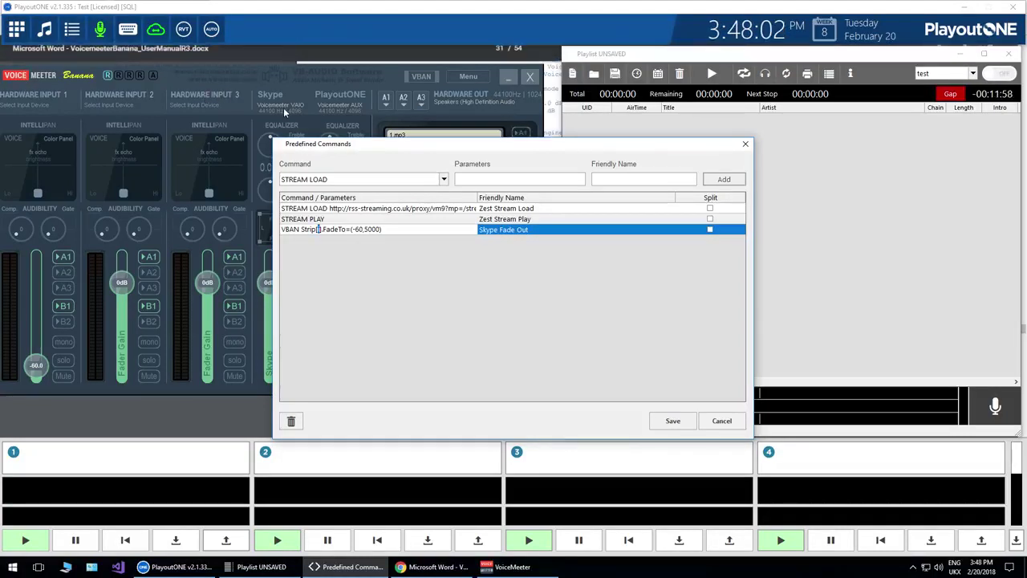
text(3)
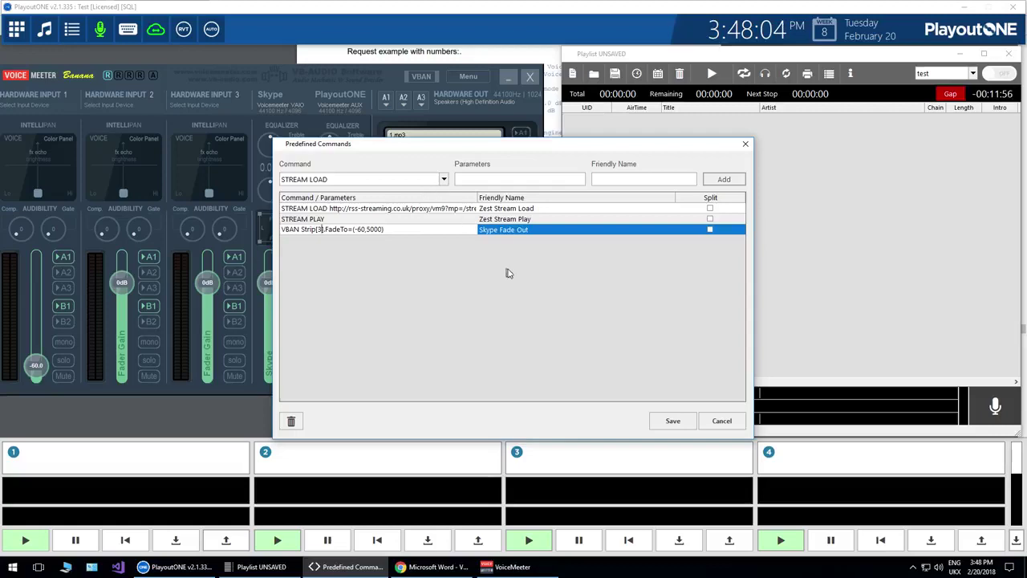
click(507, 273)
- Save the commands, then queue and play Skype Fade Out to fade the Skype strip to -60 dB
click(673, 420)
right_click(714, 175)
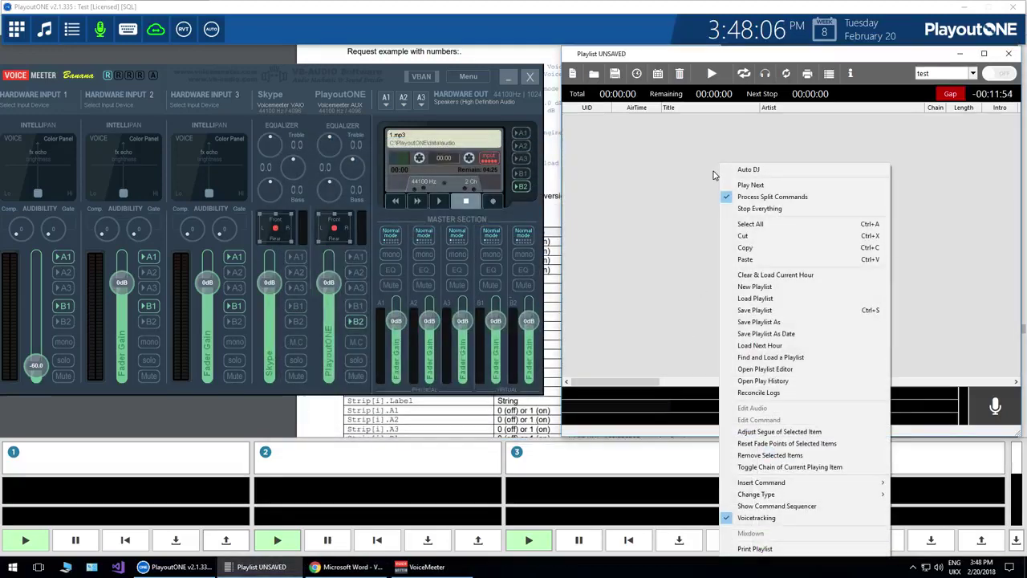
mouse_move(829, 482)
mouse_move(907, 482)
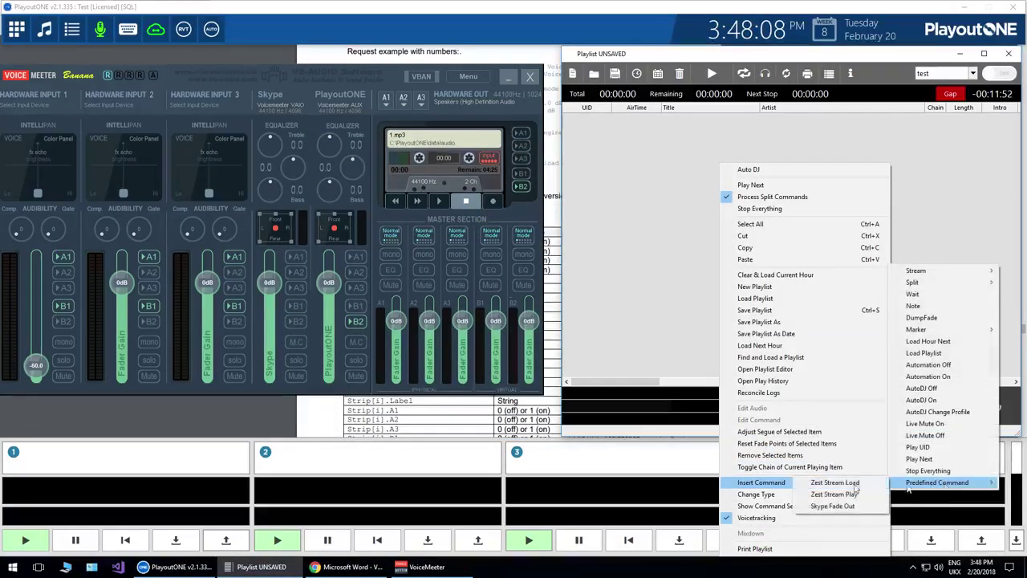
click(833, 506)
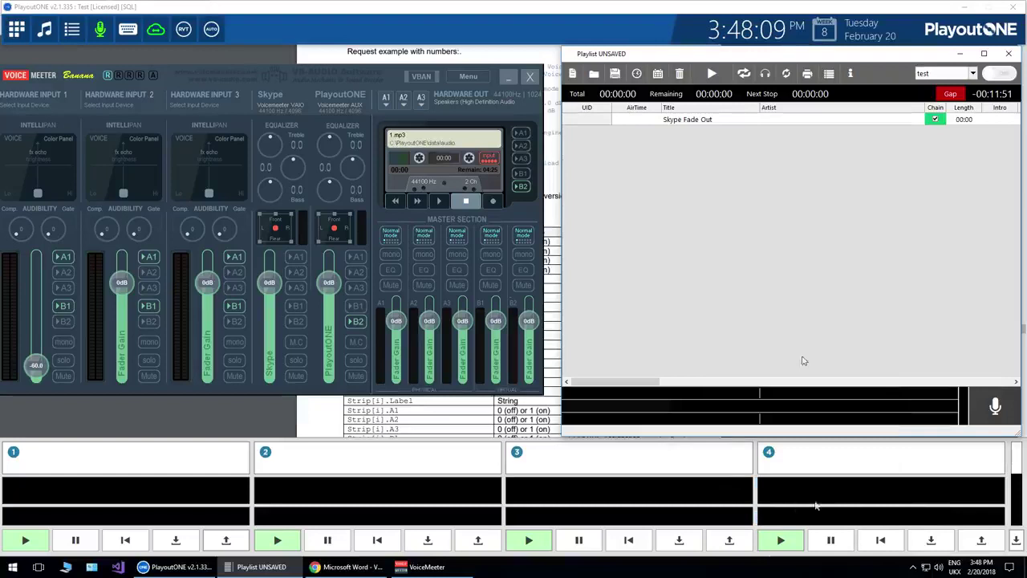
click(711, 74)
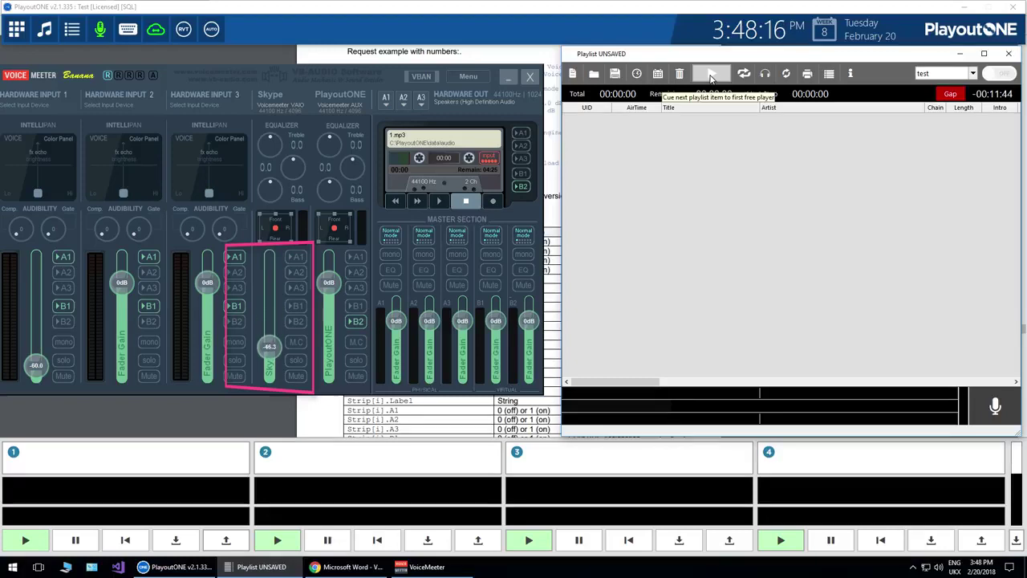
- Change the Skype fade command's parameters to Strip[3].FadeTo=(0,5000)
click(16, 29)
click(157, 68)
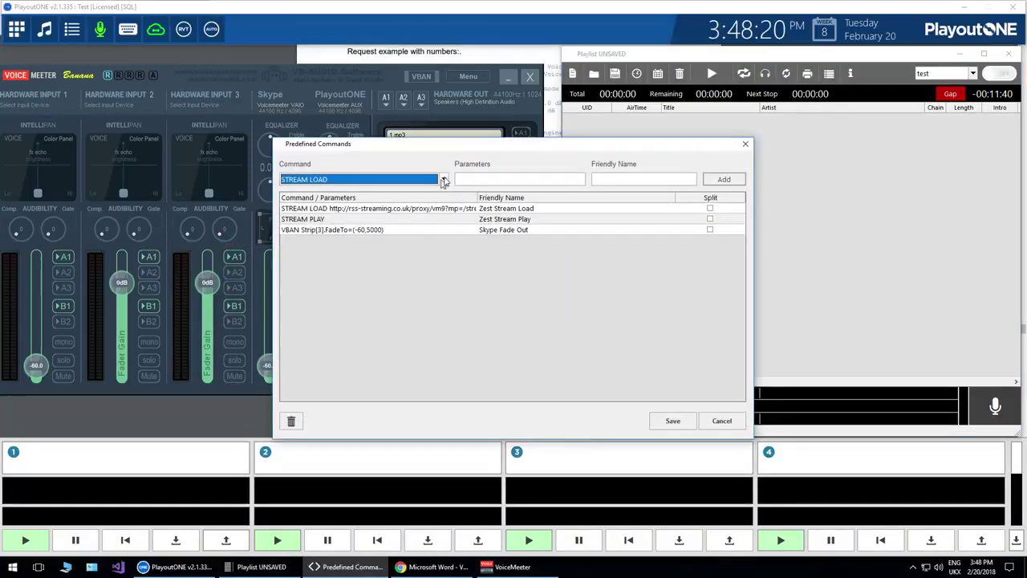
click(384, 233)
click(351, 229)
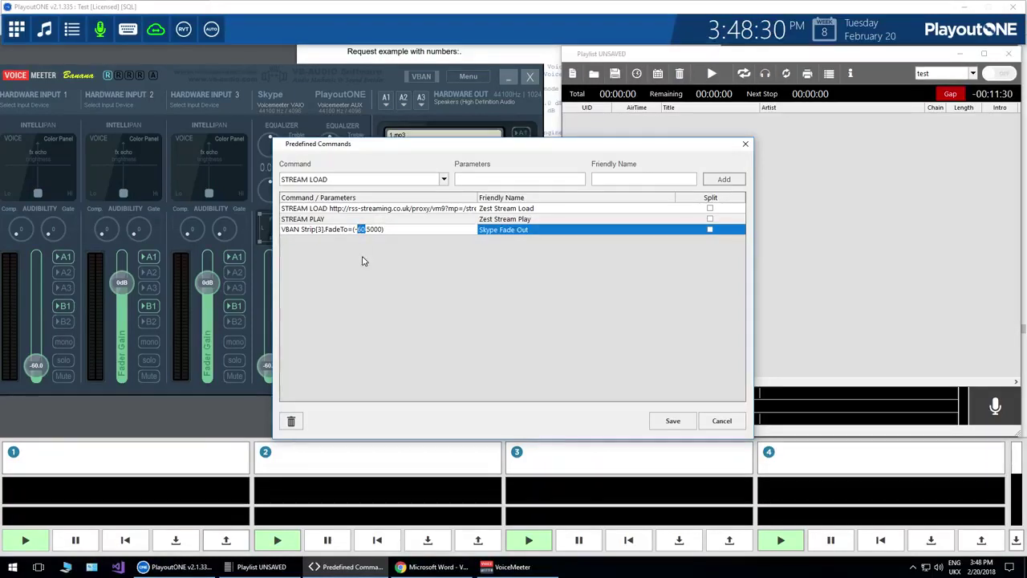
key(BackSpace)
text(0)
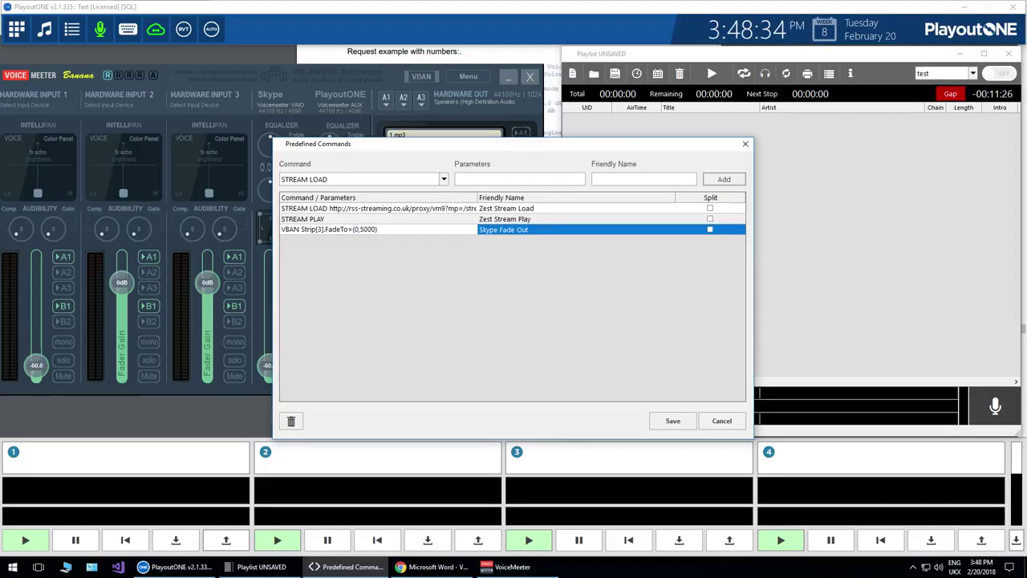
- Rename the command from Skype Fade Out to Skype Fade In
click(541, 229)
click(538, 230)
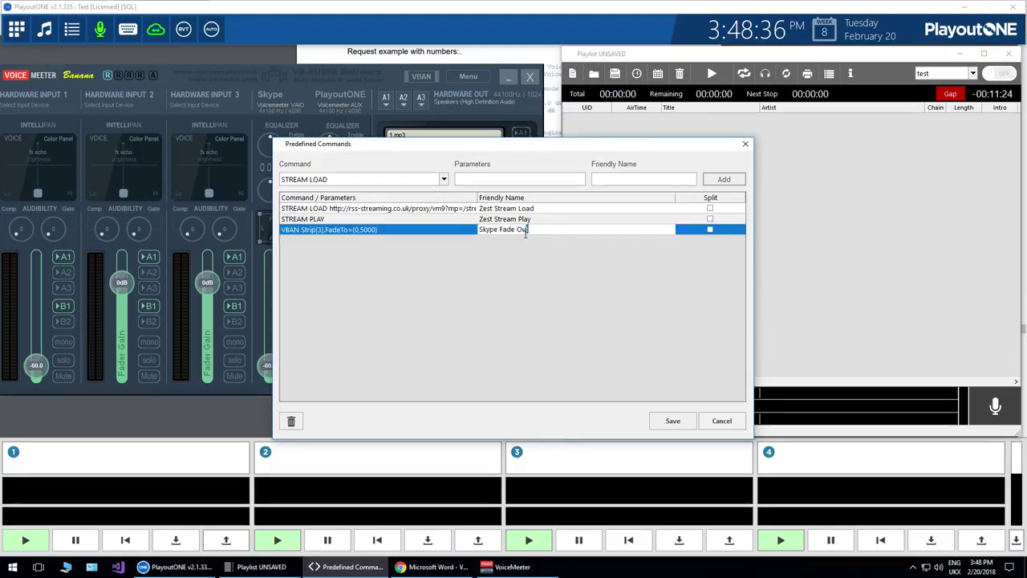
double_click(523, 232)
text(I)
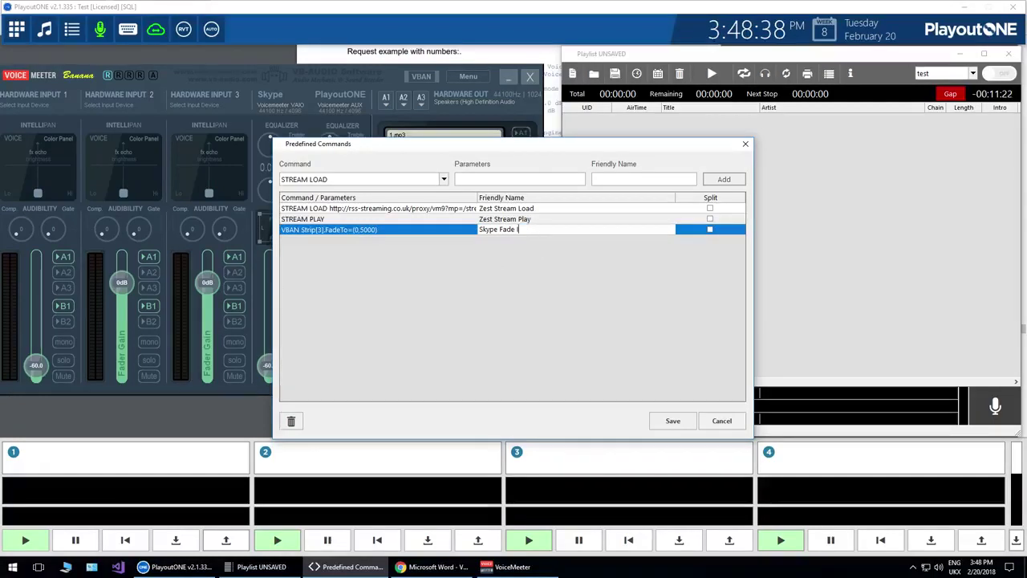
text(n)
key(Return)
- Save the commands, then queue and play Skype Fade In to bring the Skype strip to 0 dB
click(665, 421)
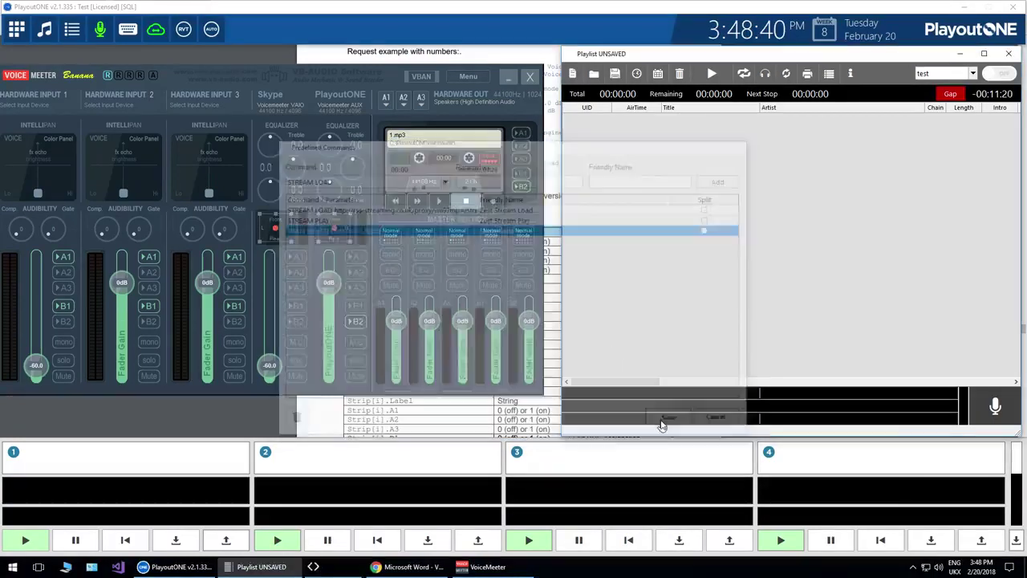
right_click(731, 265)
mouse_move(860, 481)
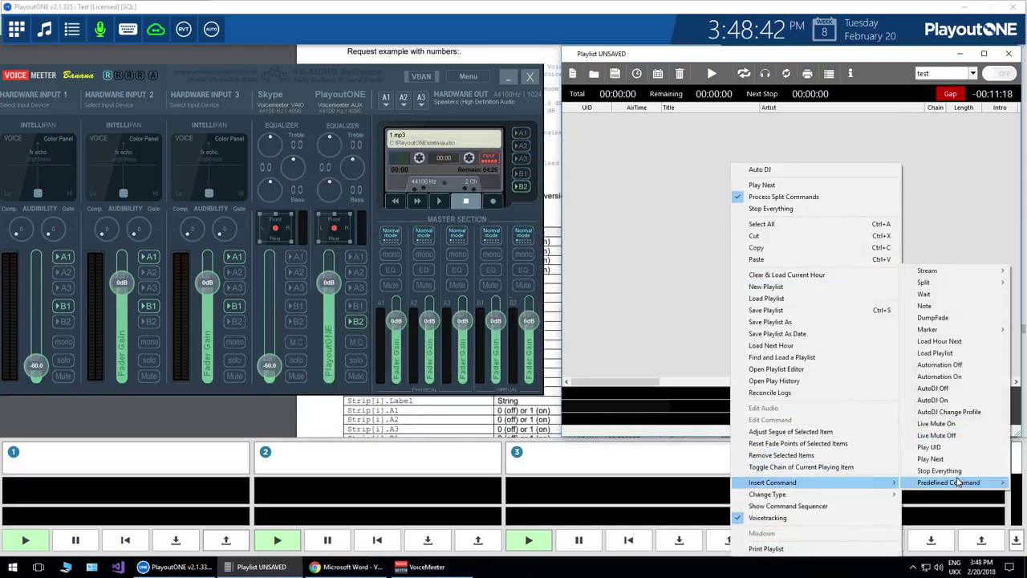
mouse_move(948, 482)
click(839, 506)
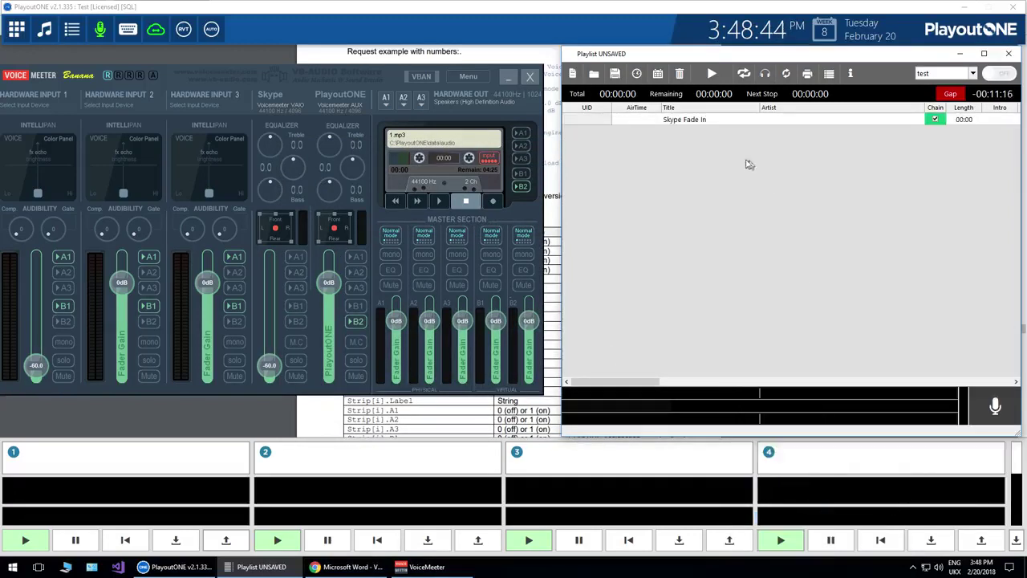
click(712, 75)
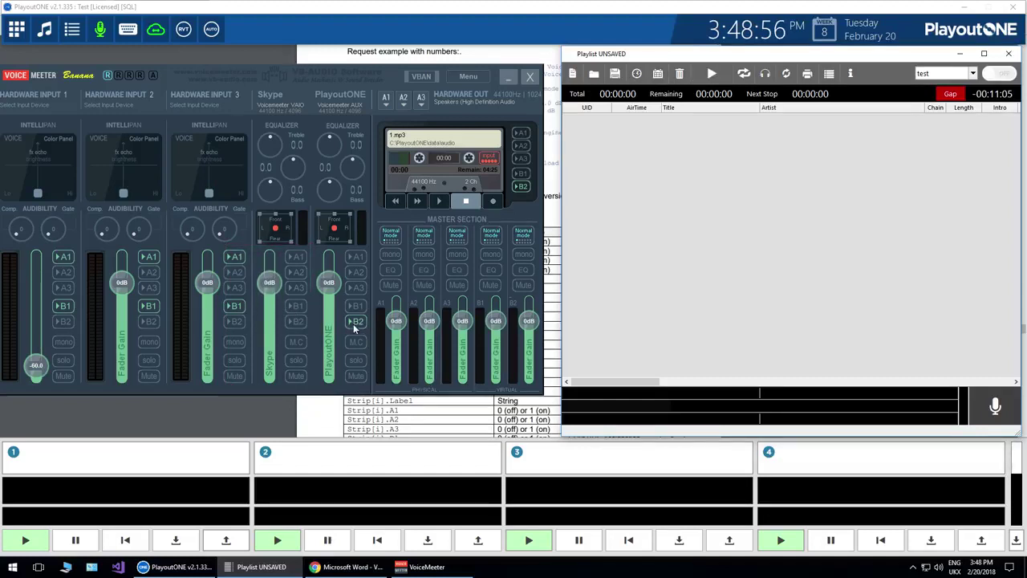
- Toggle the Skype strip's B2 routing, then copy Strip[i].B2 from the Voicemeeter manual
click(300, 327)
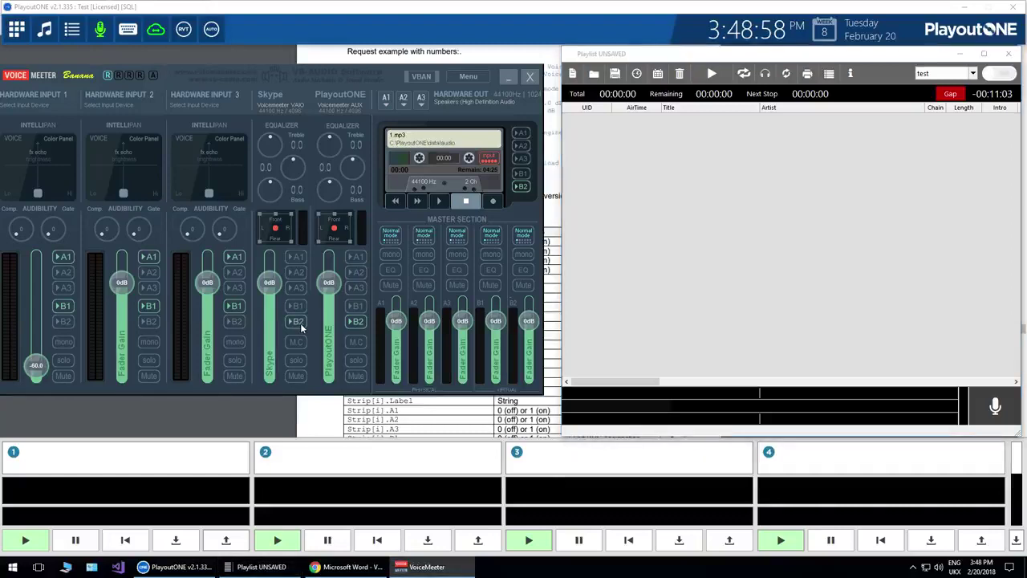
click(482, 434)
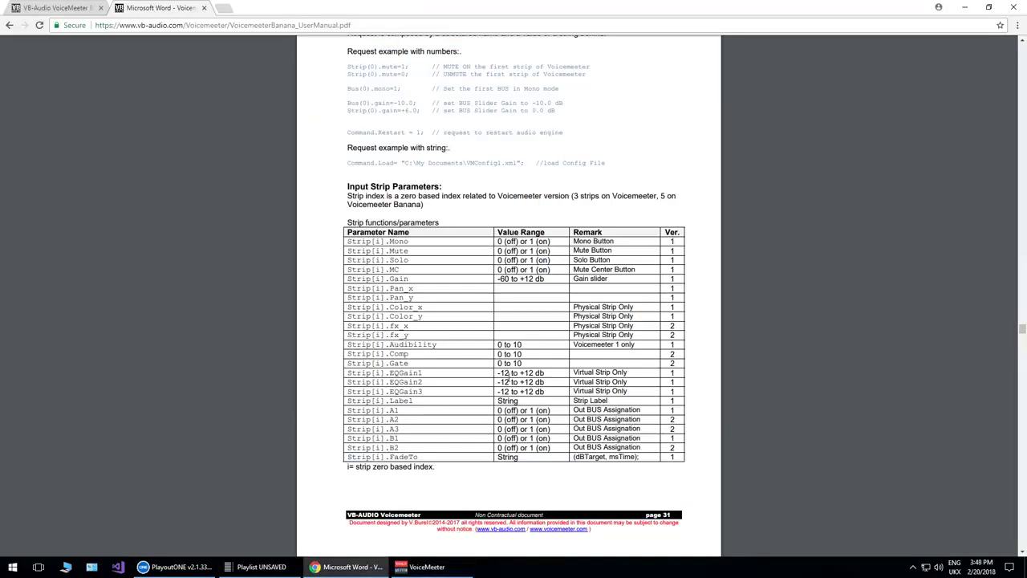
scroll(542, 296, down, 2)
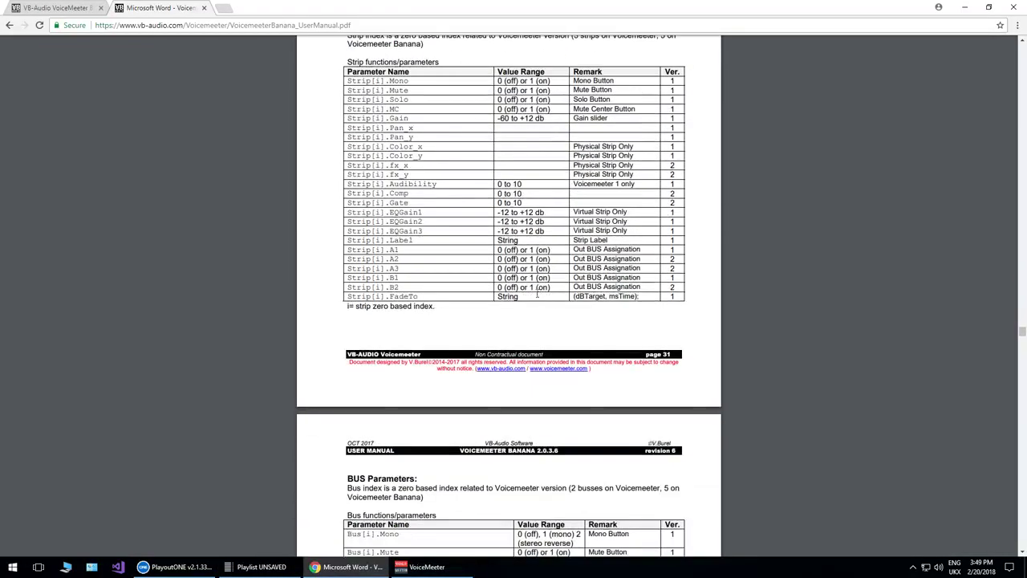
drag(415, 287, 351, 288)
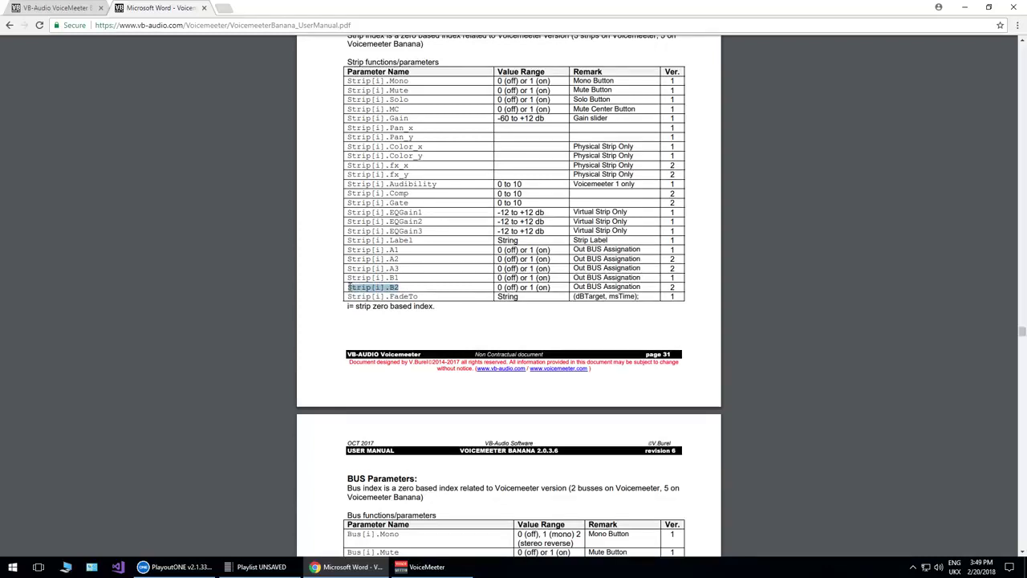
right_click(351, 288)
click(384, 297)
- Start a new VBAN predefined command with Strip[i].B2 pasted into its parameters
click(268, 566)
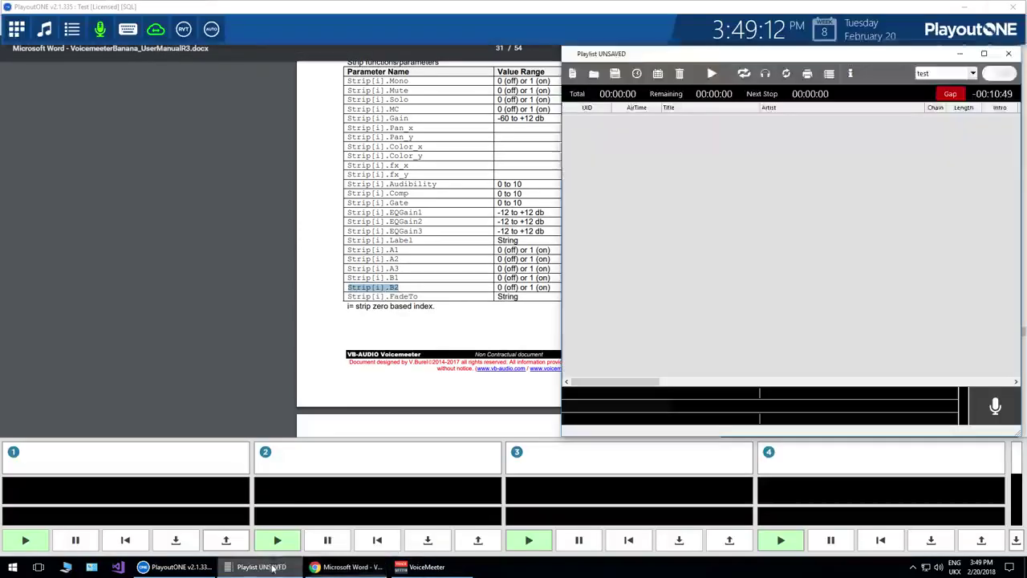
click(16, 29)
click(142, 85)
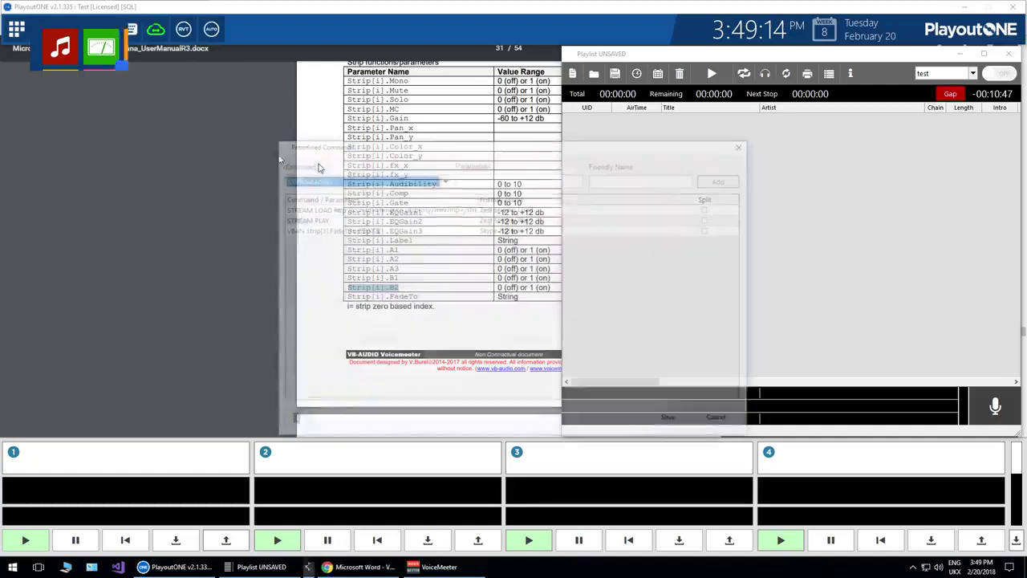
click(444, 179)
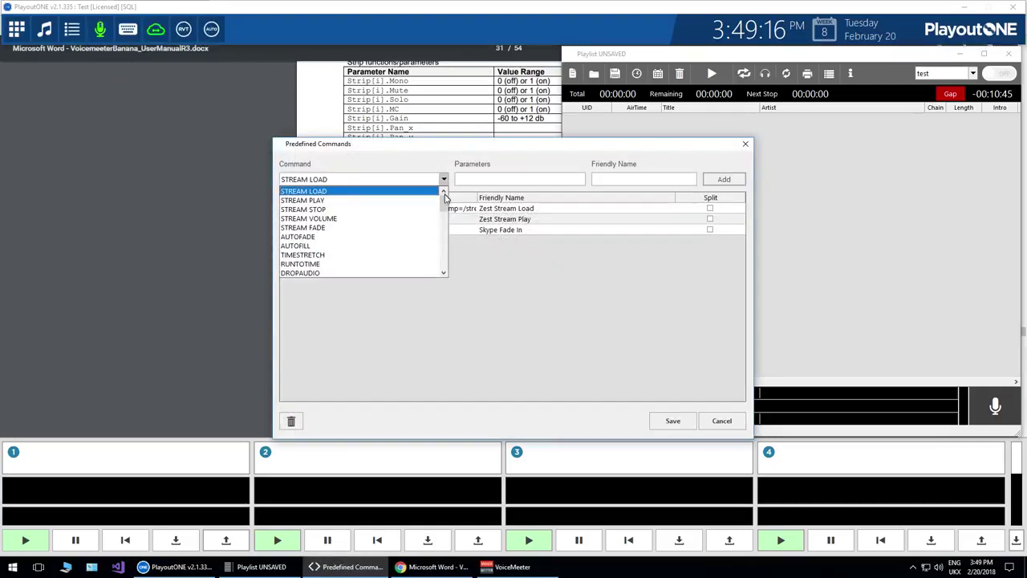
drag(446, 196, 444, 270)
click(407, 275)
right_click(504, 183)
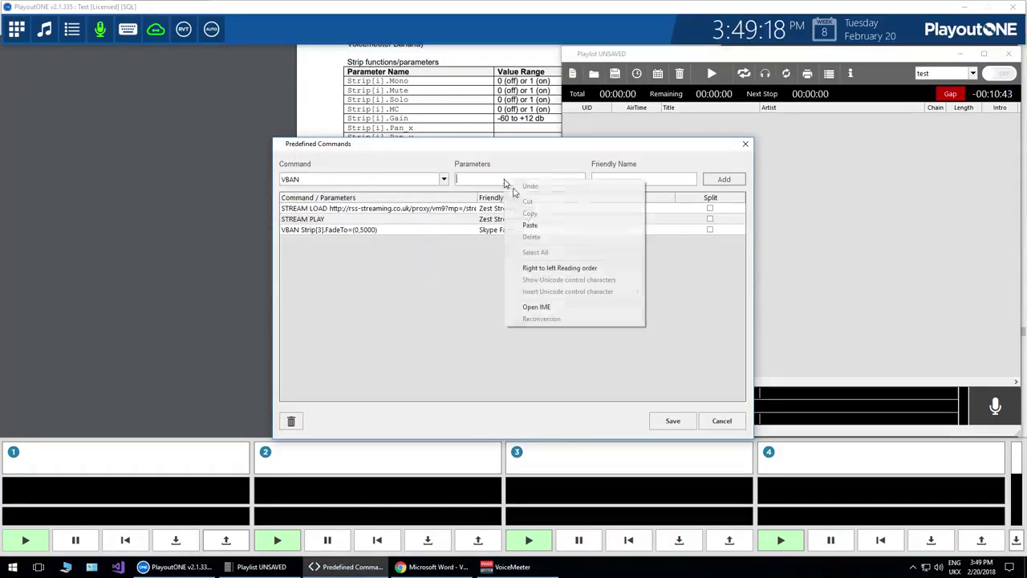
click(529, 225)
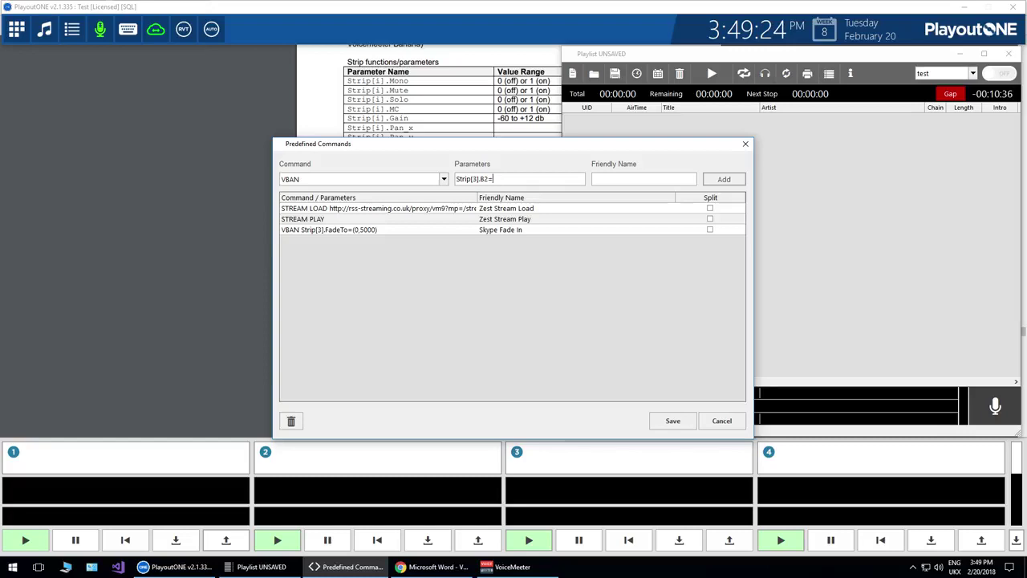
- Name the Strip[3].B2=1 command 'Skype To B2 Bus' and add it to the list
click(381, 112)
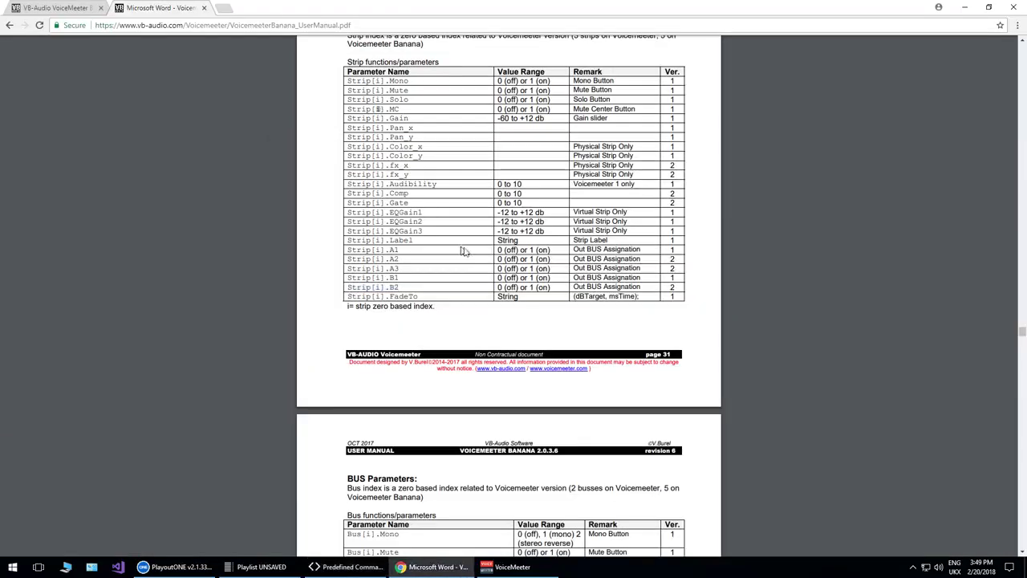
click(317, 567)
click(317, 567)
click(621, 180)
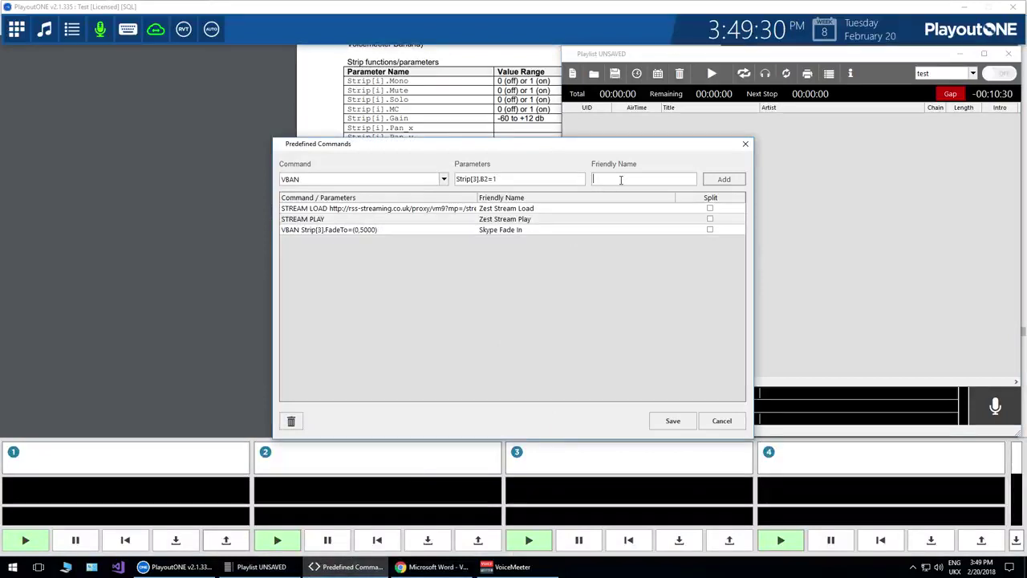
text(Skype To )
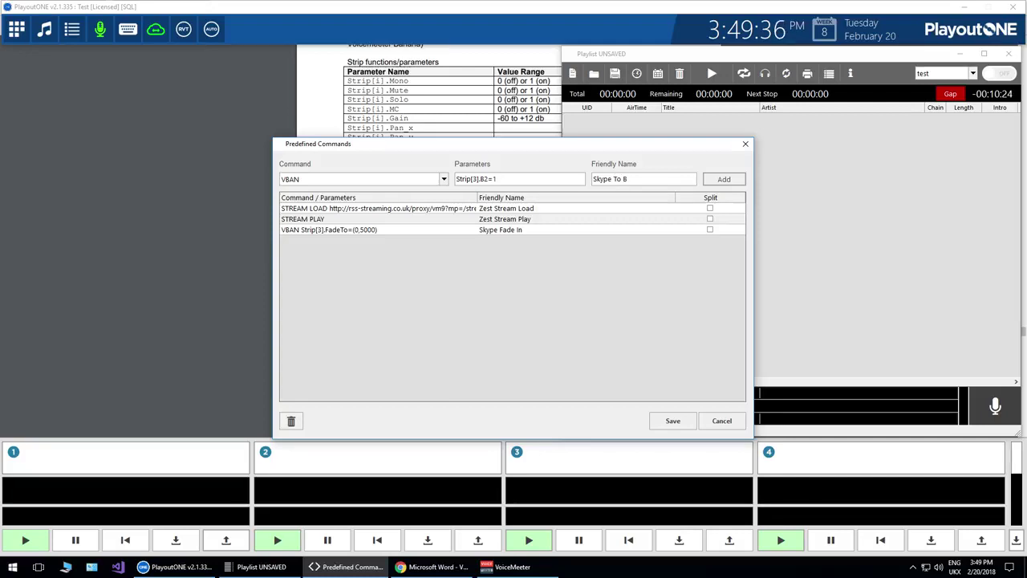
text(B2 Bus)
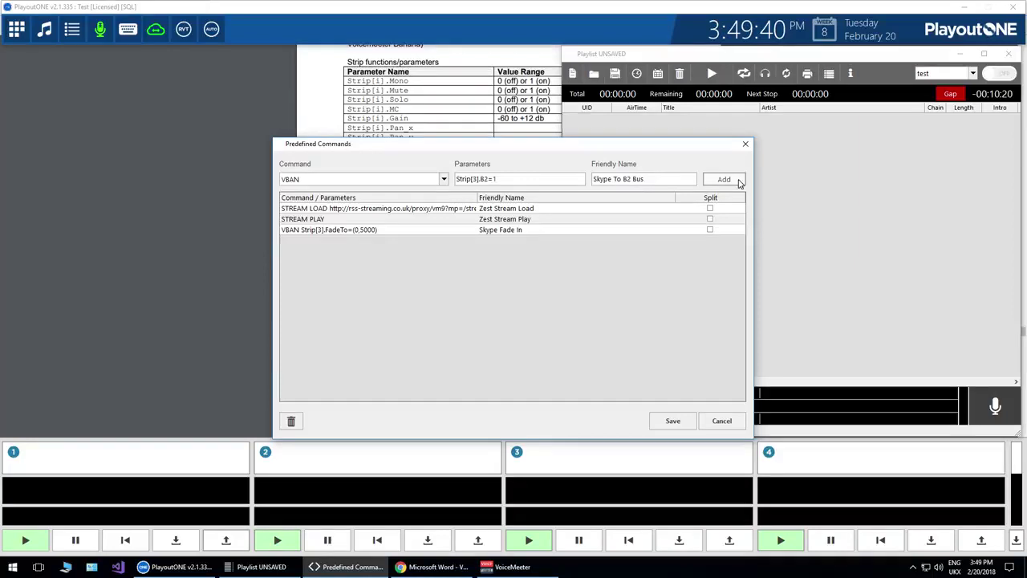
click(726, 179)
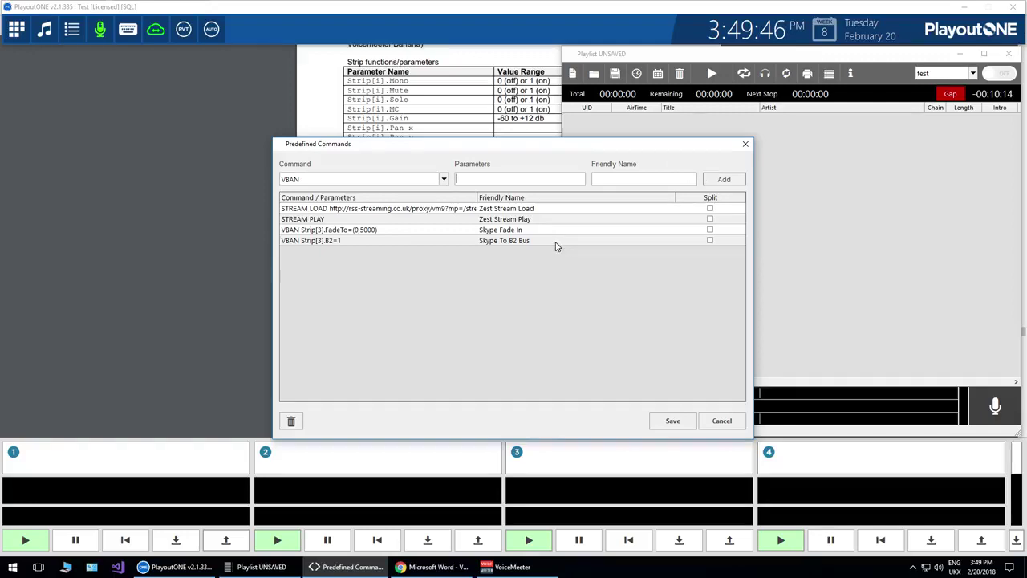
- Save the commands, then queue and play Skype To B2 Bus to route the Skype strip to B2
click(674, 421)
right_click(762, 213)
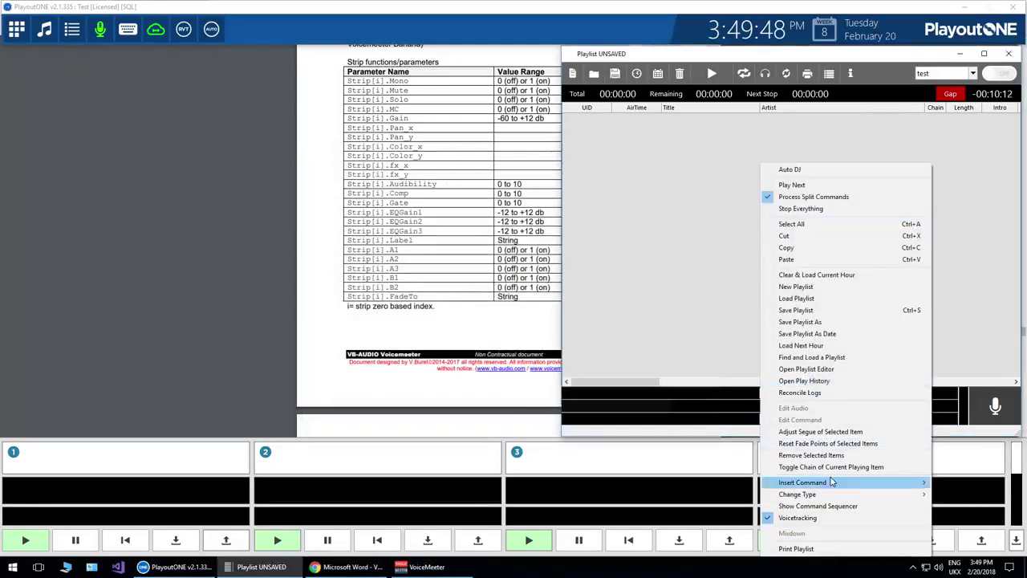
mouse_move(818, 482)
mouse_move(681, 485)
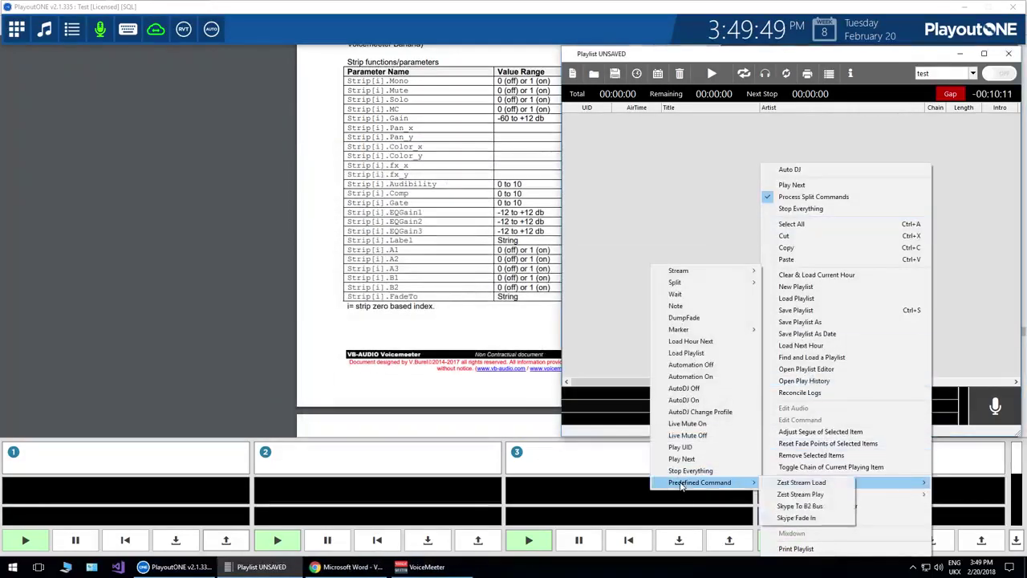
click(800, 506)
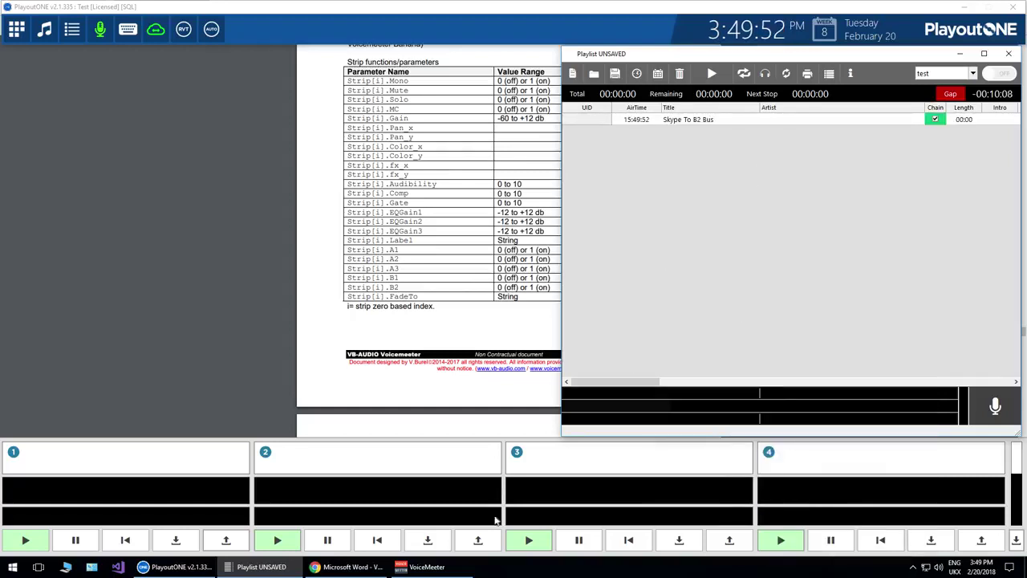
click(427, 566)
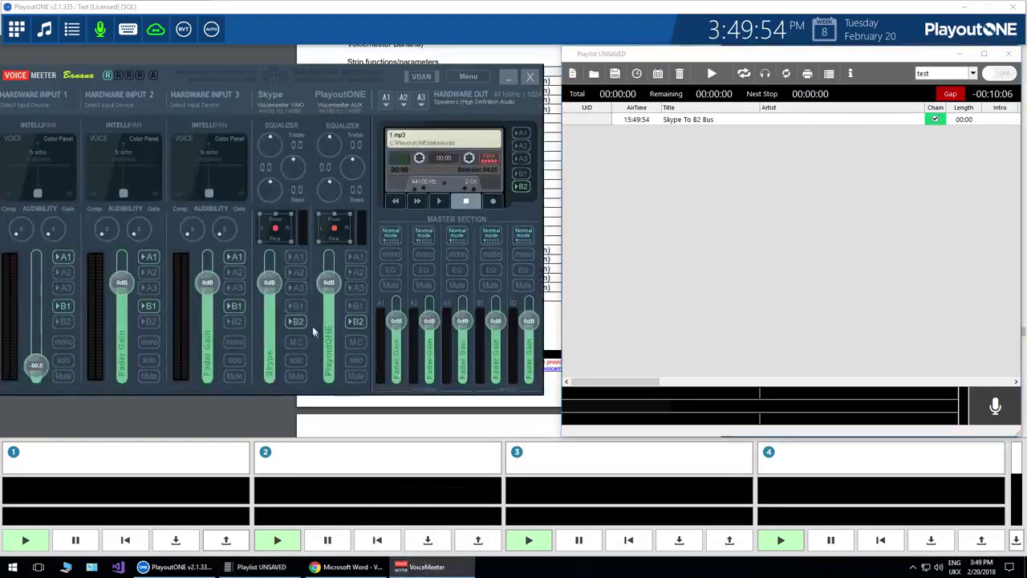
click(713, 74)
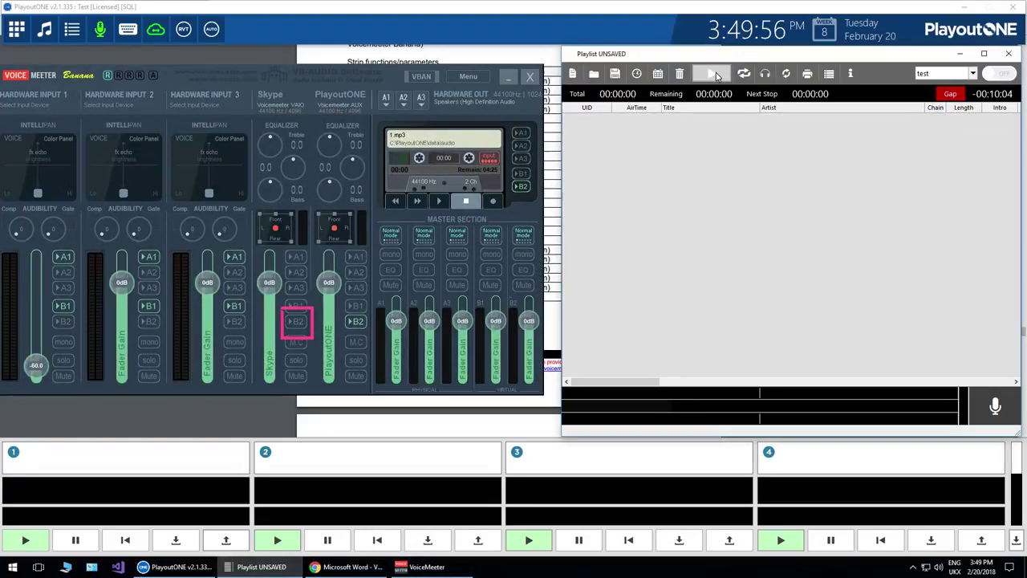